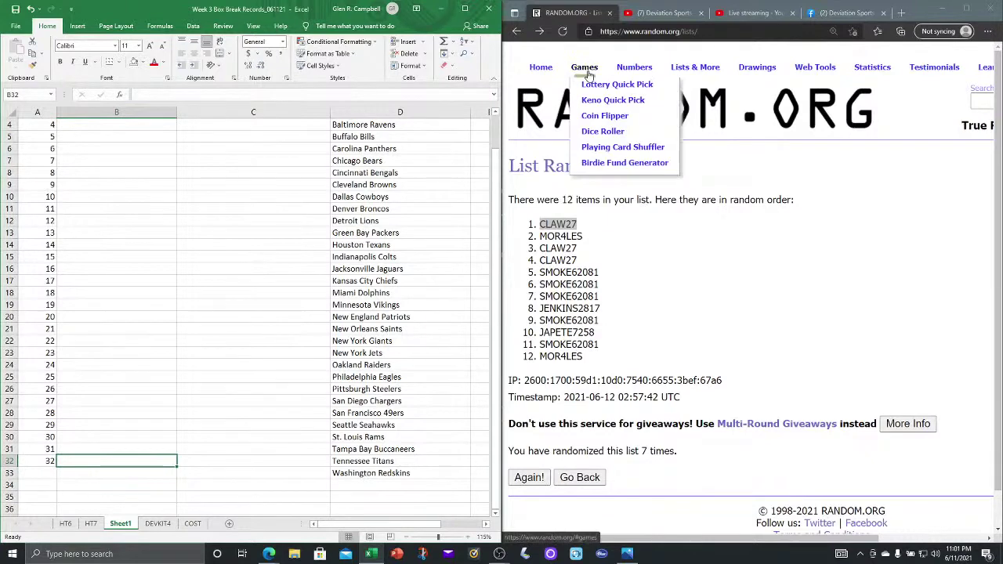
Roll two virtual dice with RANDOM.ORG's Dice Roller.
left_click(600, 132)
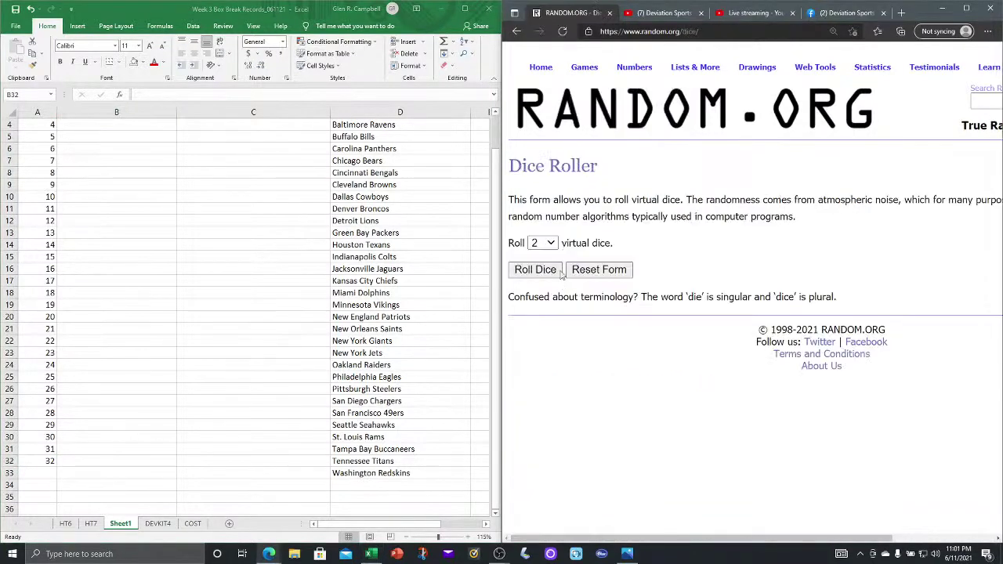
left_click(545, 271)
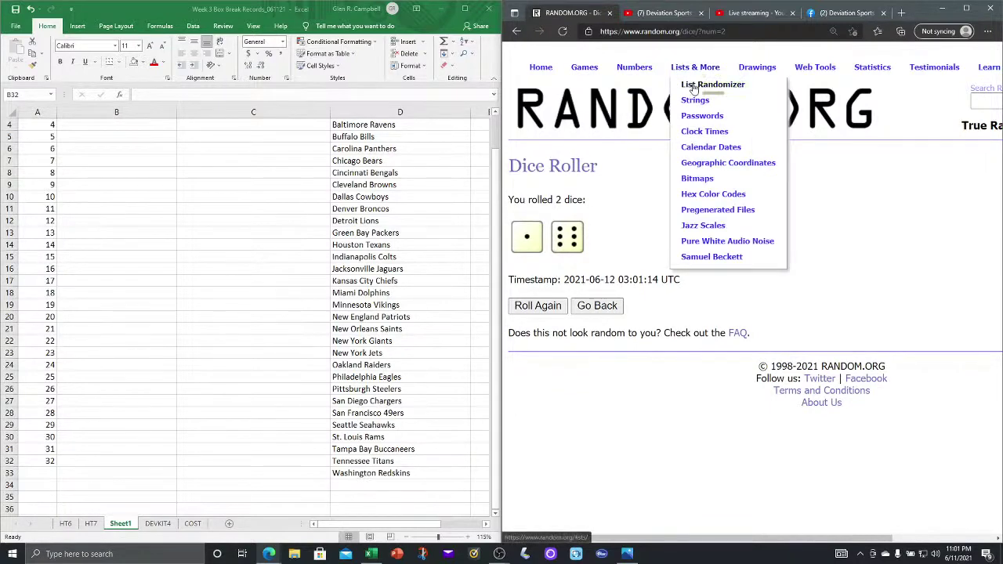
Enter the three participants' nicknames as separate items in the List Randomizer form.
left_click(693, 85)
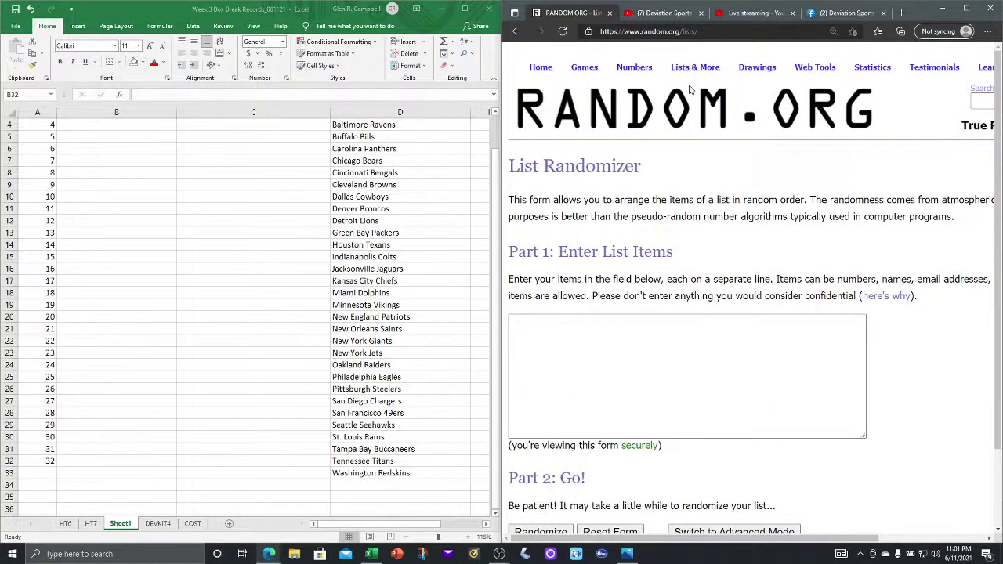
left_click(614, 374)
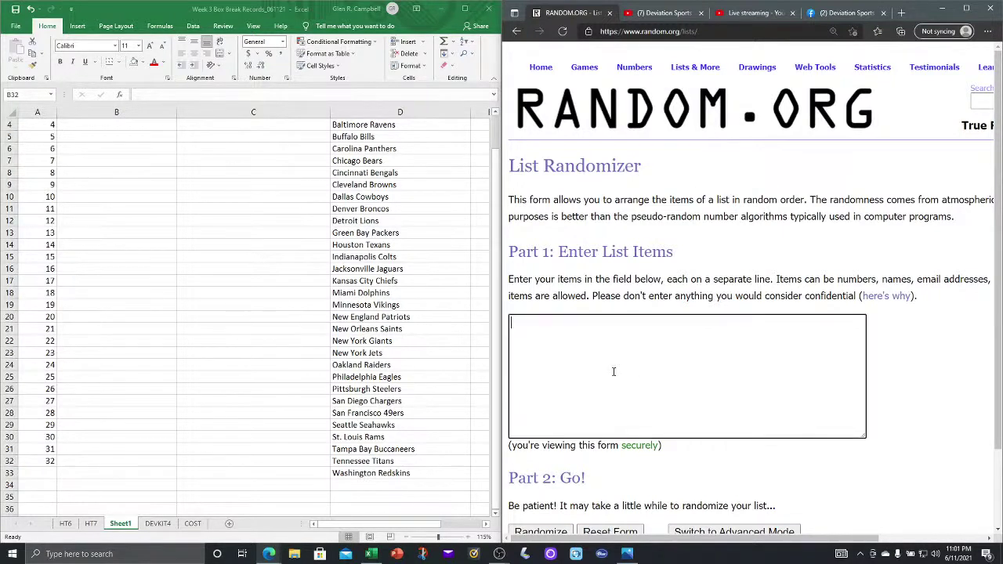
type("Lezz")
key("Return")
type("De")
key("BackSpace")
type("r. Claw")
key("Return")
type("ODH")
Randomize the three-item list seven times in total.
left_click(548, 532)
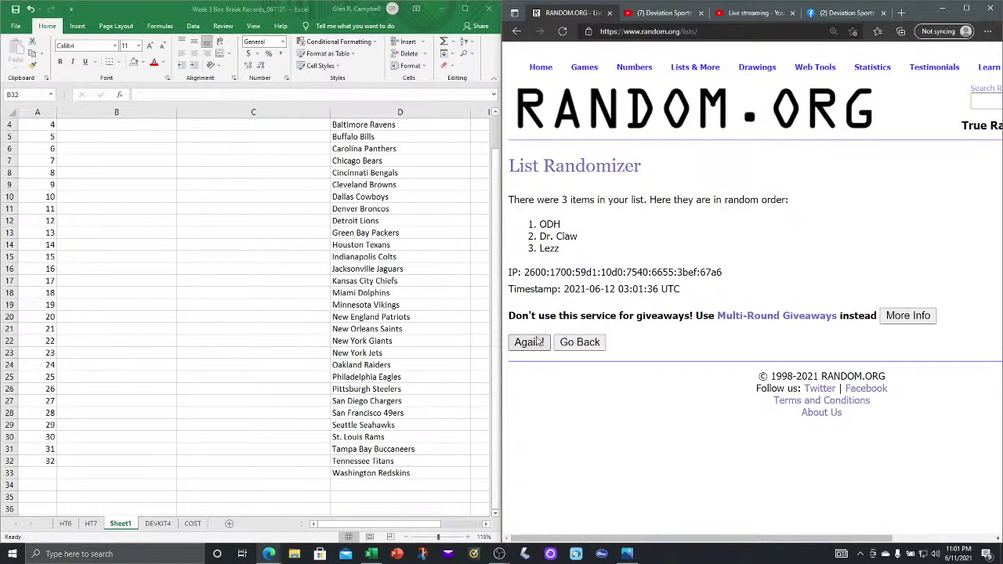
left_click(536, 342)
left_click(530, 370)
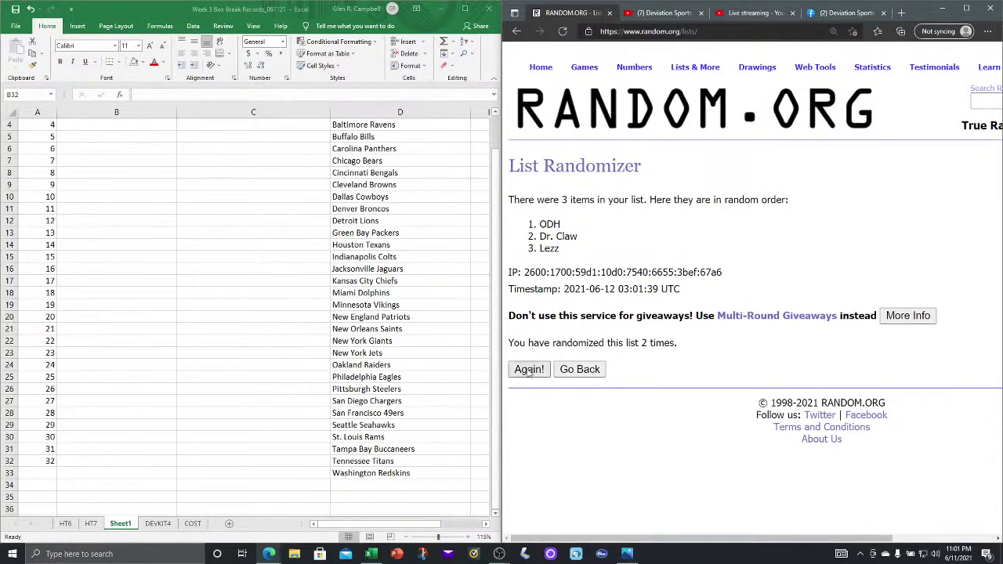
left_click(530, 374)
left_click(530, 374)
left_click(529, 374)
left_click(530, 374)
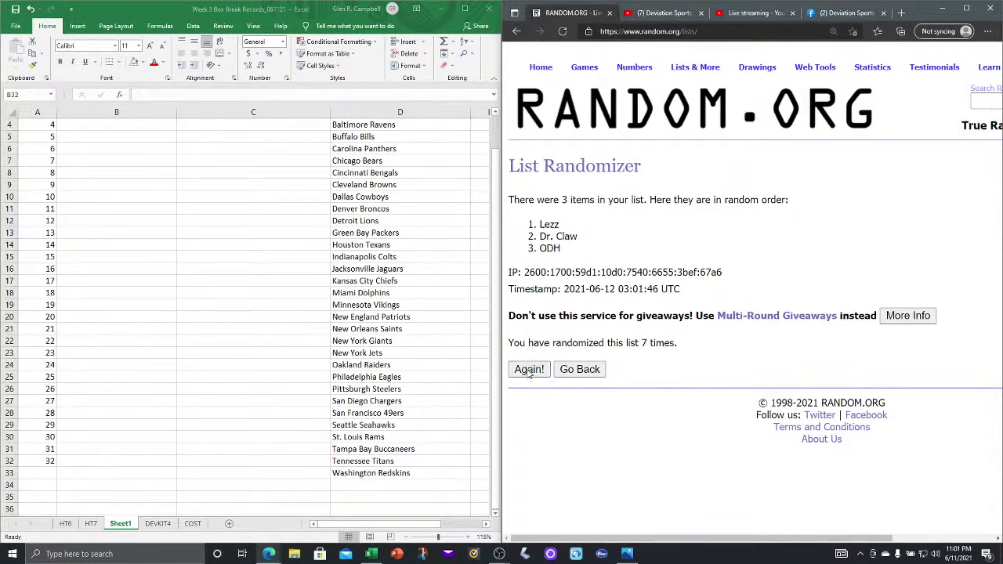
Copy the three randomized nicknames and paste them into Sheet1 starting at cell B1.
left_click_drag(541, 224, 559, 250)
right_click(559, 249)
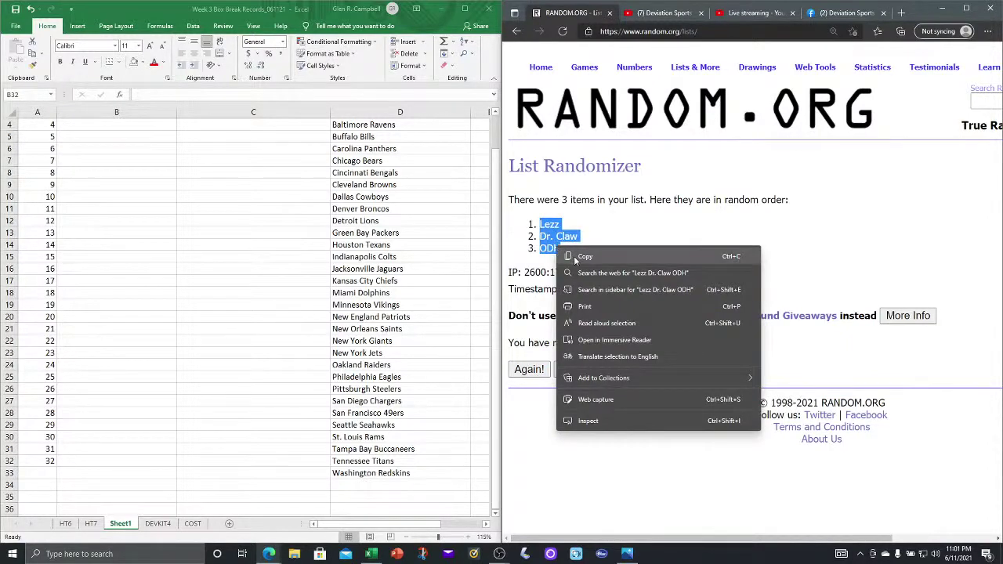
left_click(580, 256)
scroll(114, 141, "up", 1)
left_click(111, 124)
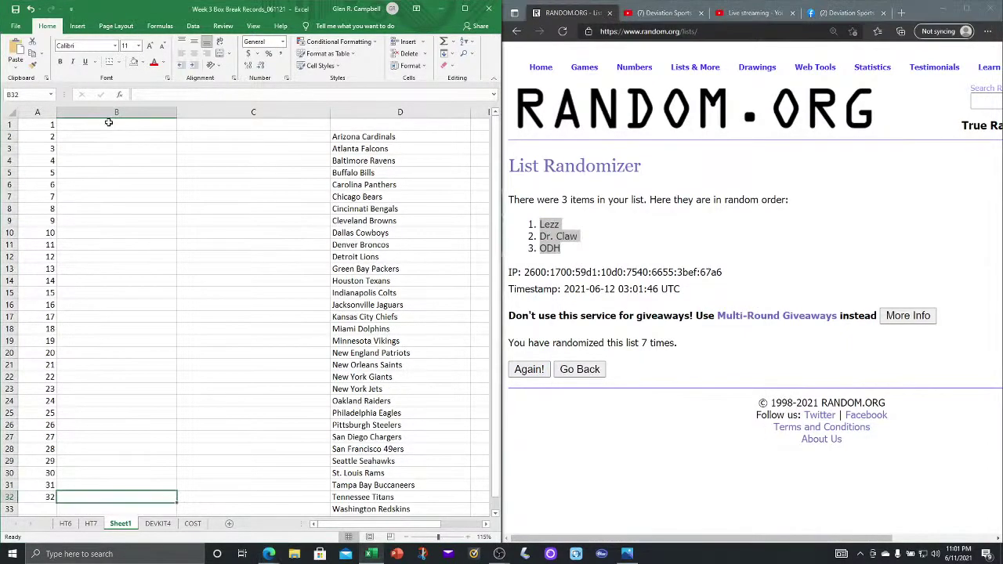
right_click(113, 126)
left_click(136, 171)
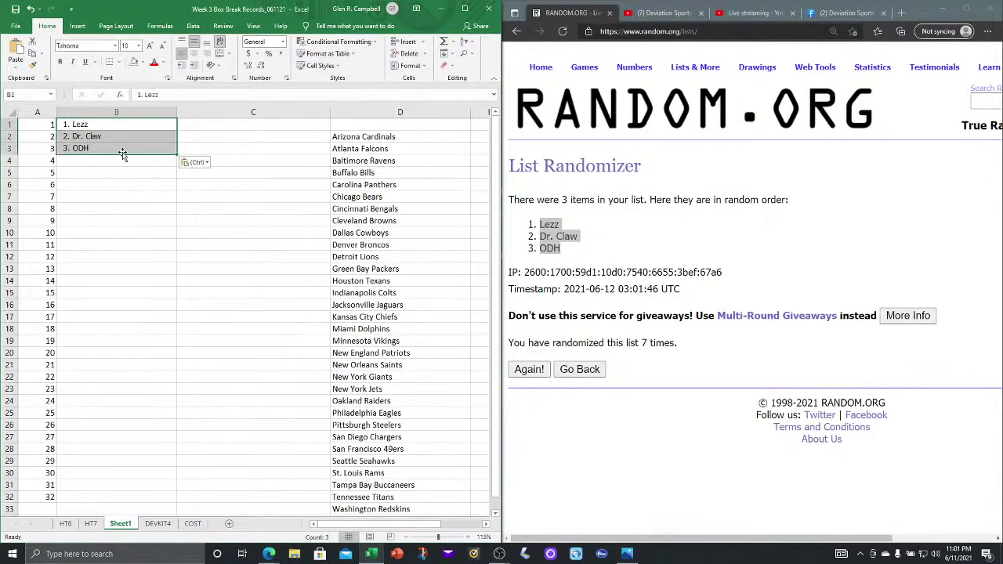
Retype the three nicknames in B1:B3 without their list numbers, keeping the randomized order.
left_click(119, 150)
left_click(108, 125)
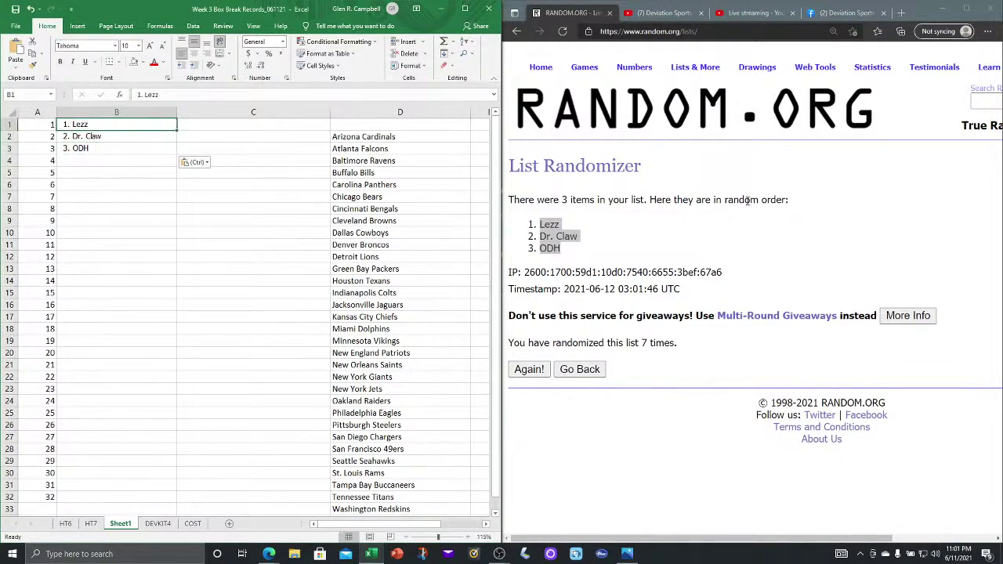
type("Lezz")
key("BackSpace")
key("BackSpace")
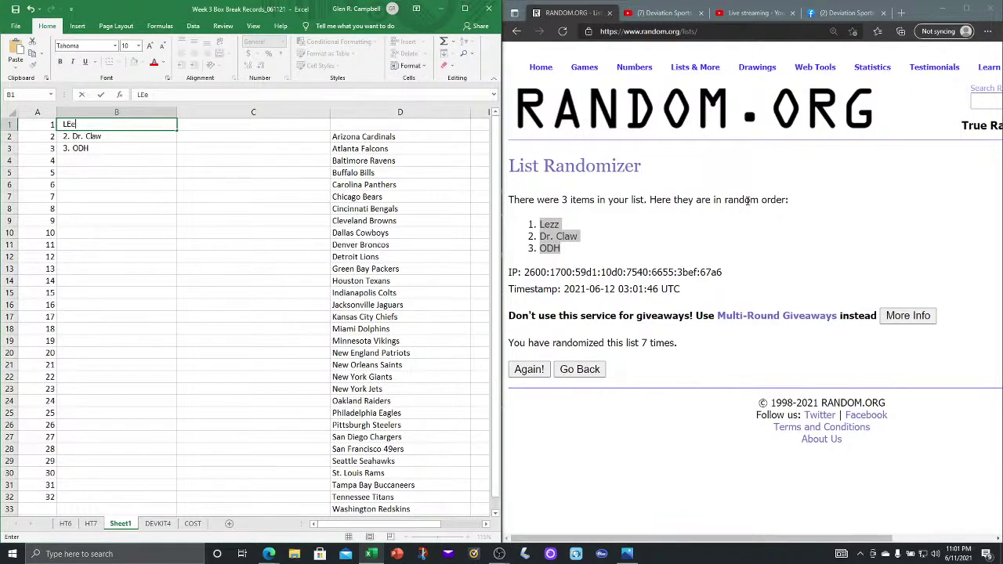
type("zz")
key("Return")
type("Dr. Claw")
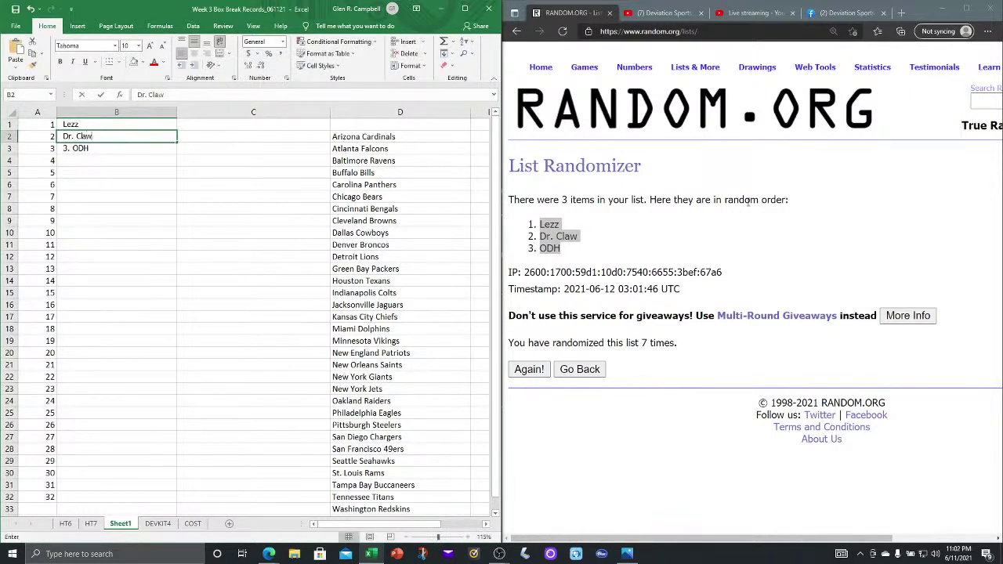
key("Return")
type("ODH")
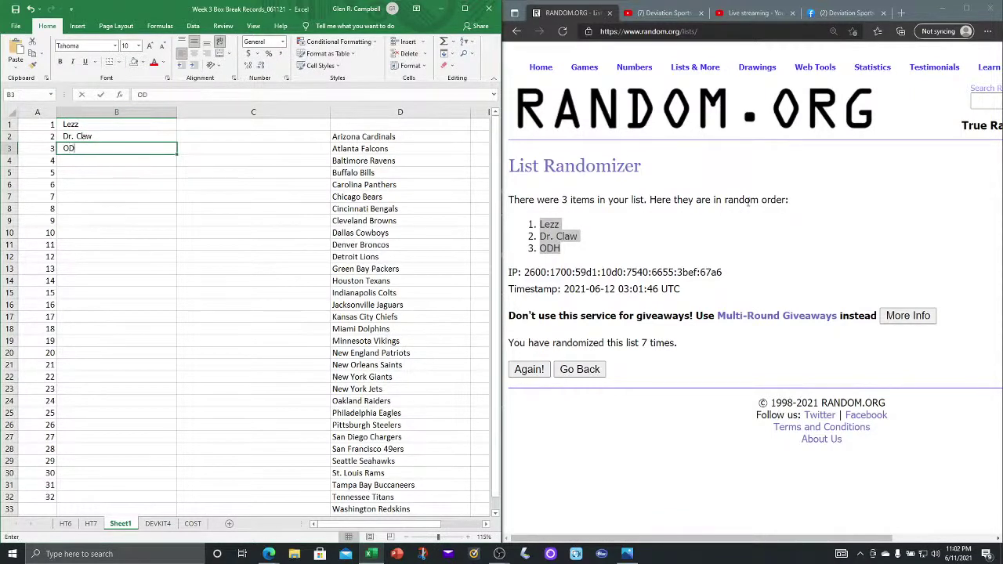
key("Up")
key("Down")
key("Down")
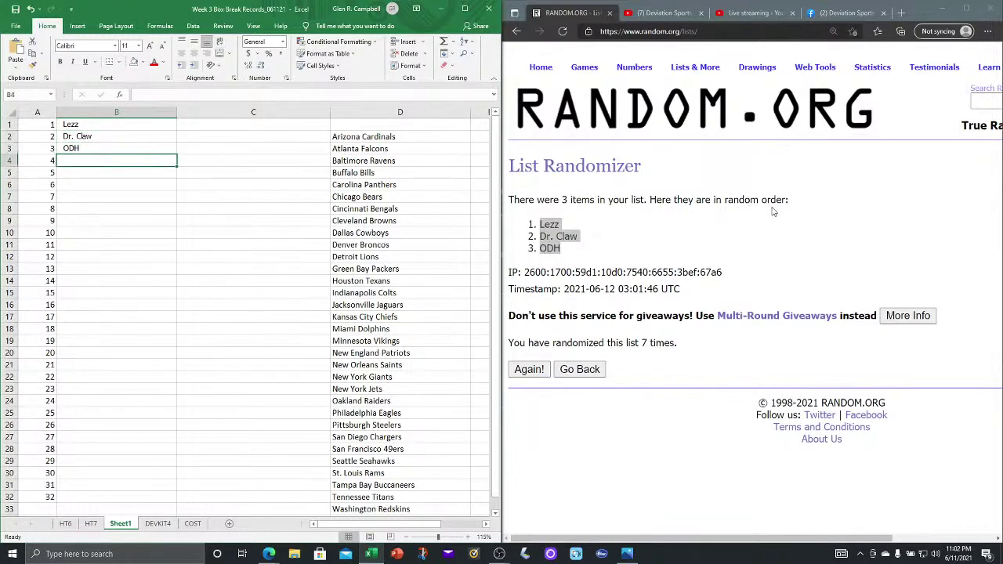
Enter the three nicknames in reverse order in B4:B6, correcting the capitalization of the one in B5.
type("ODH")
key("Down")
type("Dr. CLaw")
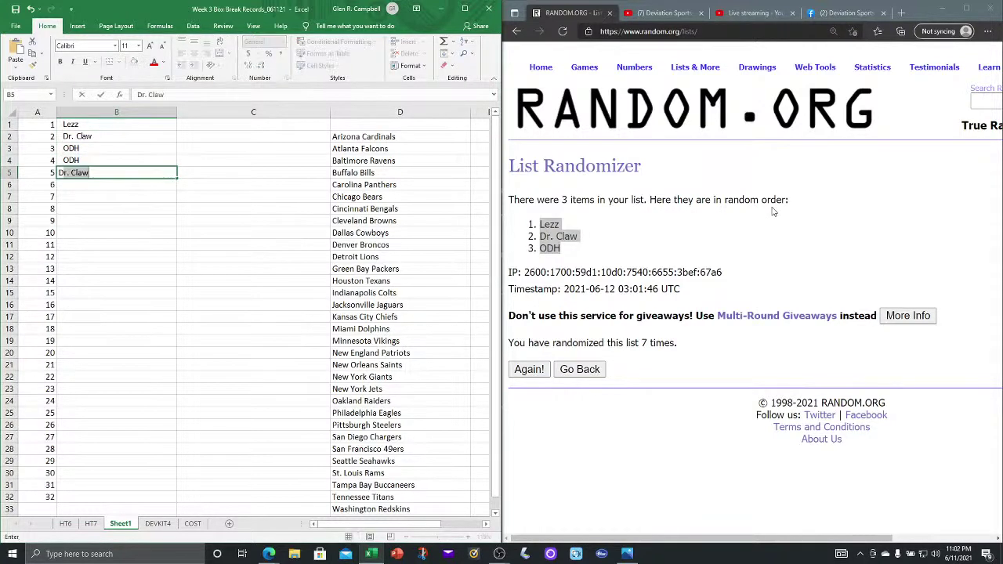
key("Return")
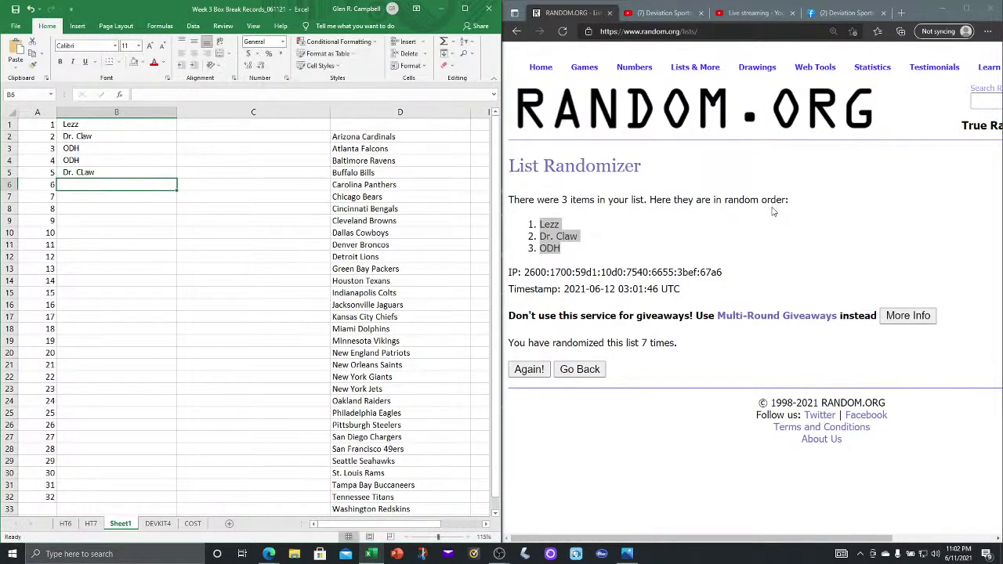
type("Lezz")
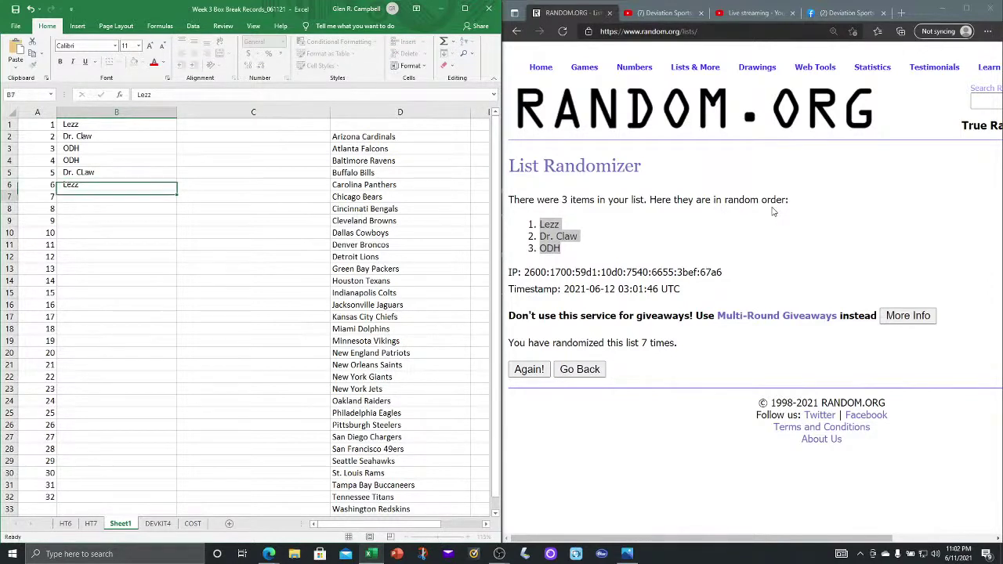
key("Return")
key("Up")
key("Up")
type("Dr. Claw")
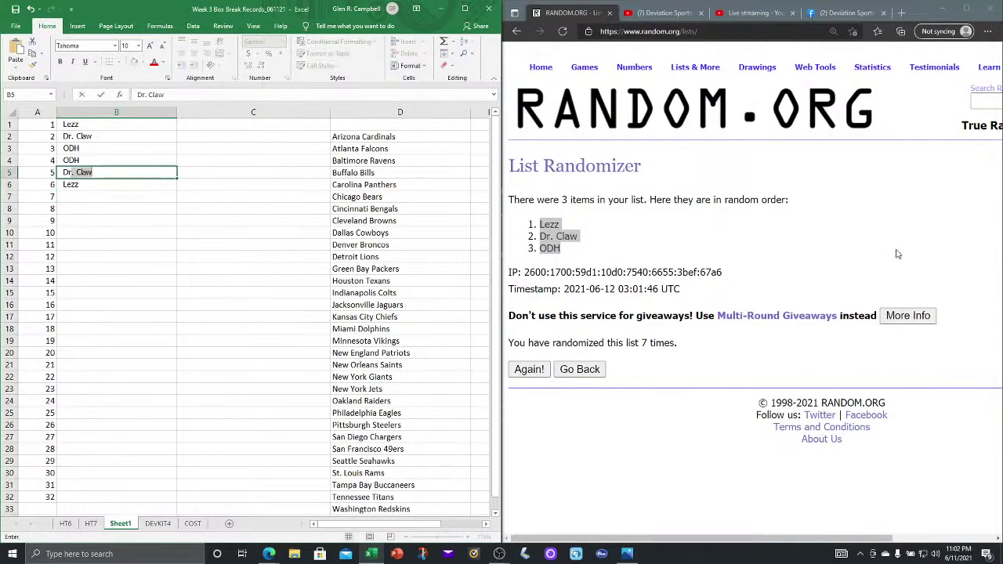
key("Return")
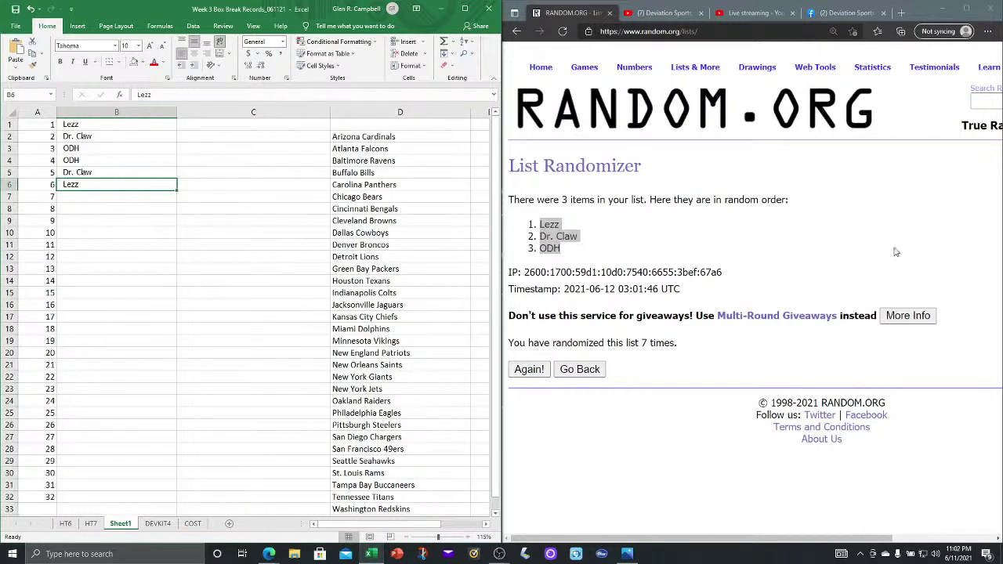
Copy the six-name block in B1:B6 to the cells starting at B7.
left_click_drag(121, 123, 107, 180)
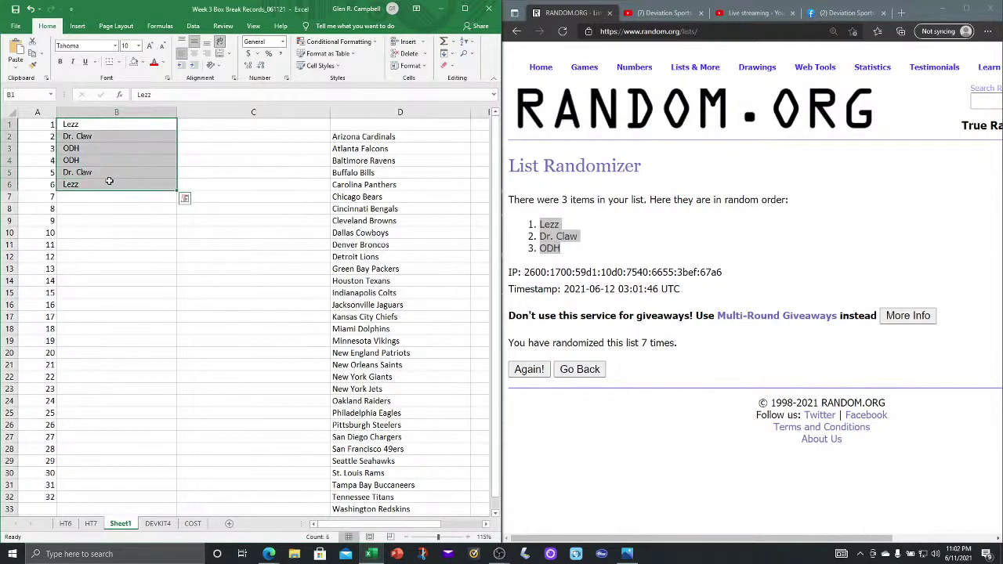
key("ctrl+c")
left_click(84, 195)
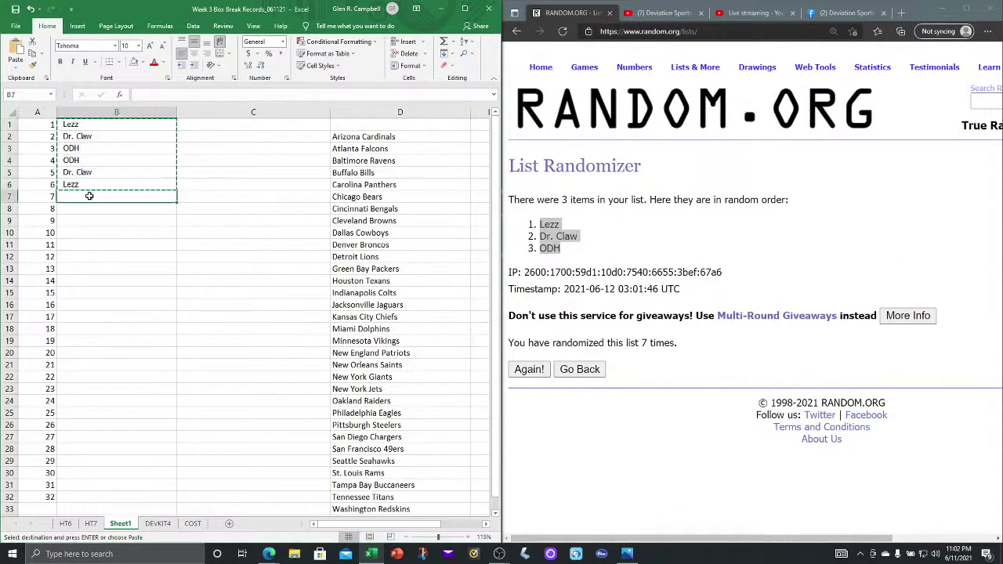
key("ctrl+v")
Copy the three names in B10:B12 into column B at B13, B16 and B19.
left_click(85, 269)
type("v")
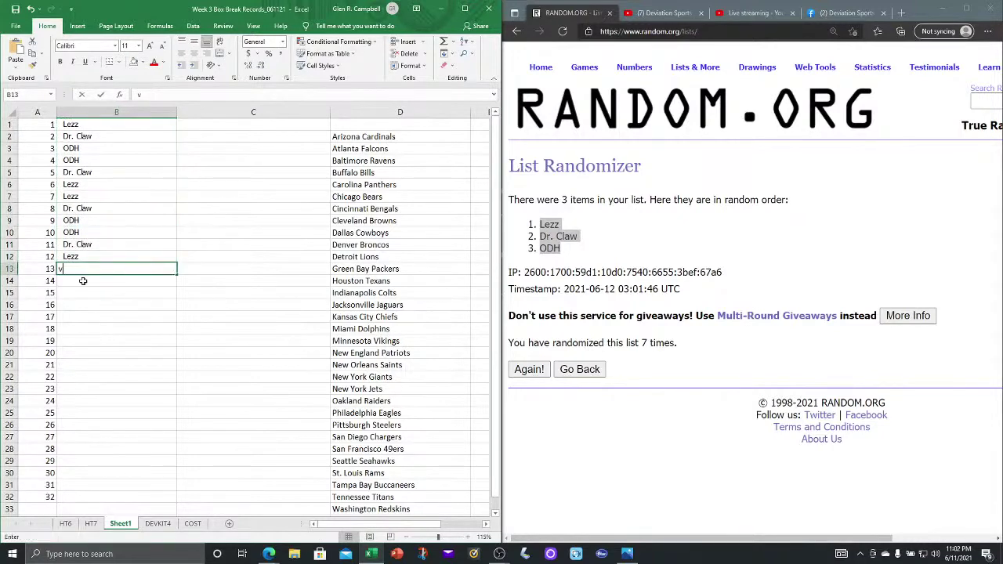
left_click_drag(88, 232, 91, 257)
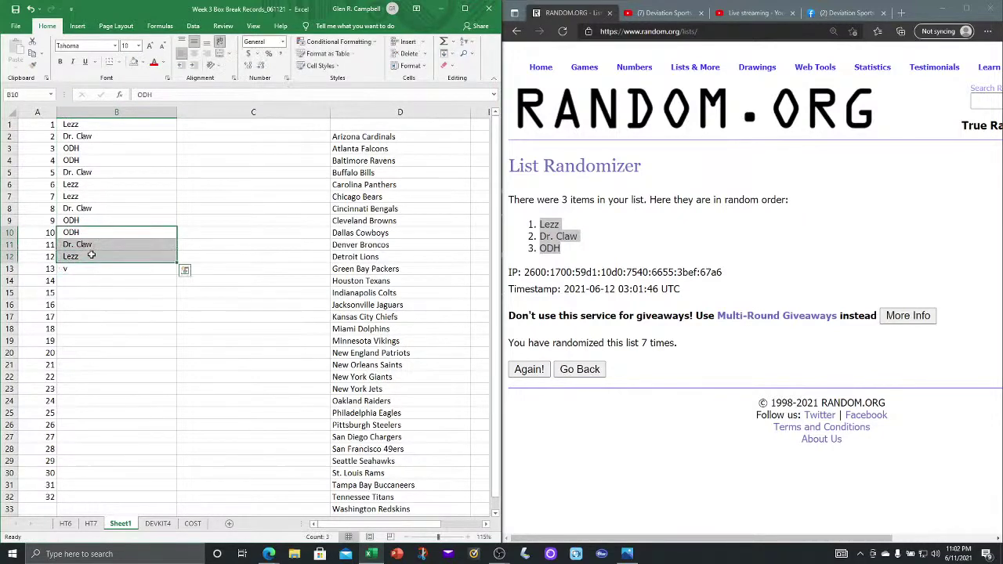
key("ctrl+c")
left_click(73, 268)
key("ctrl+v")
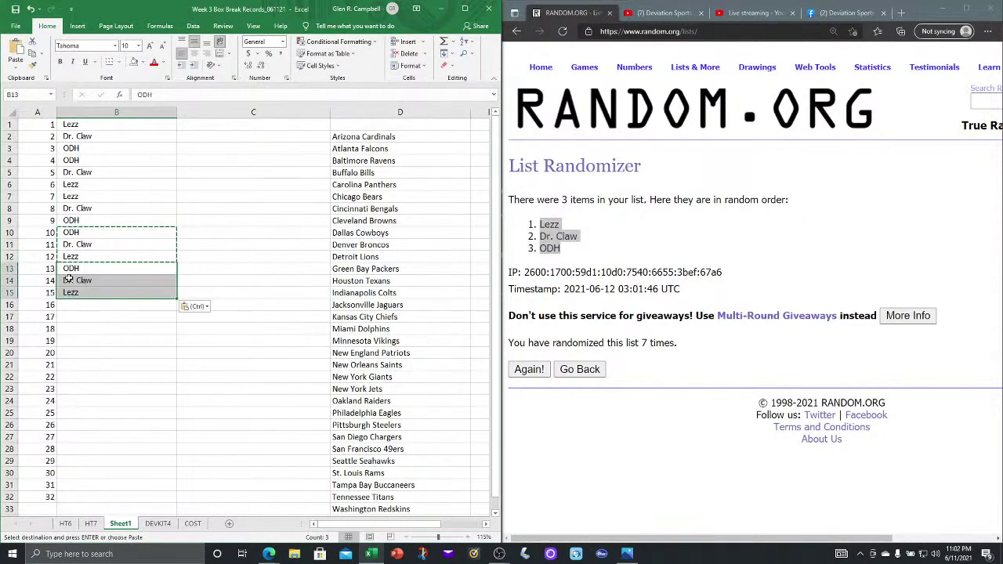
left_click(69, 306)
key("ctrl+v")
left_click(74, 341)
key("ctrl+v")
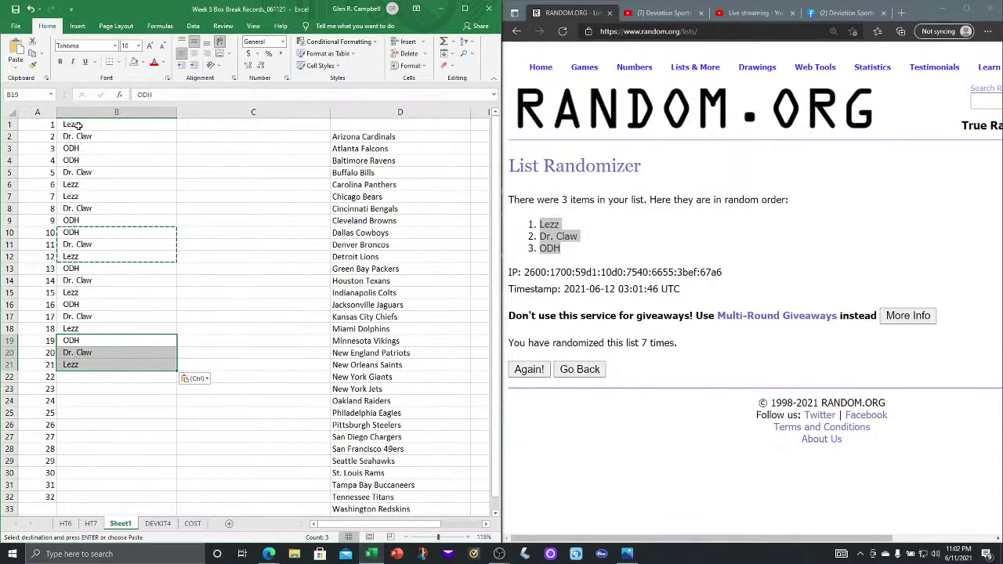
Repeat the six-name block from B1:B6 down column B, pasting it at B7, B13, B19, B25 and B31.
left_click_drag(77, 127, 88, 184)
key("ctrl+c")
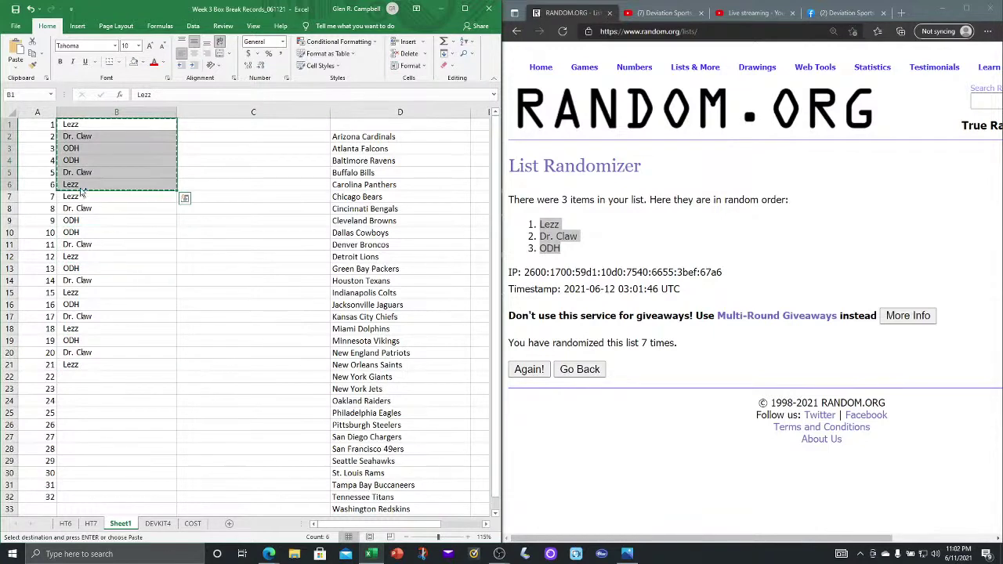
left_click(74, 196)
key("ctrl+v")
left_click(78, 268)
key("ctrl+v")
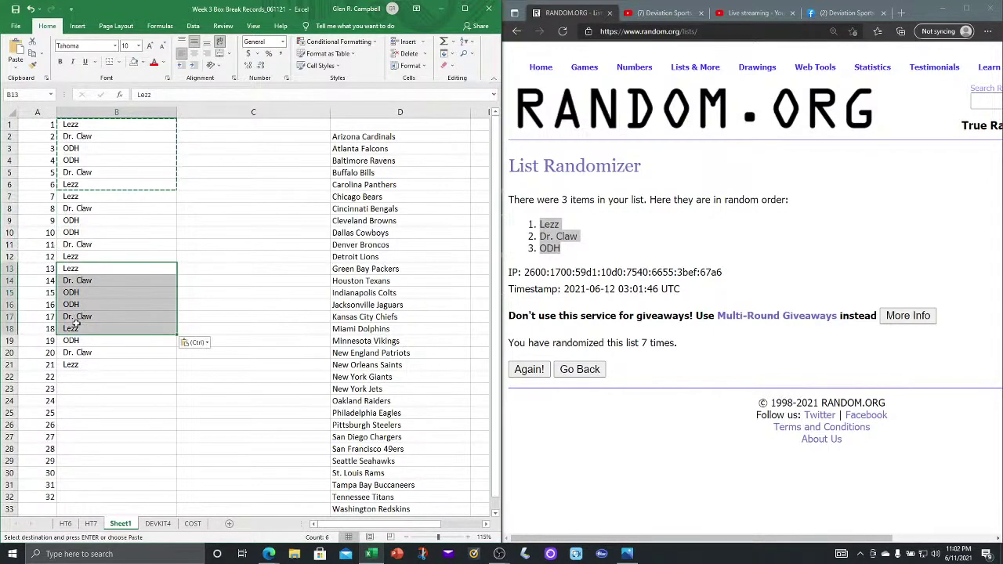
left_click(74, 341)
key("ctrl+v")
left_click(73, 413)
key("ctrl+v")
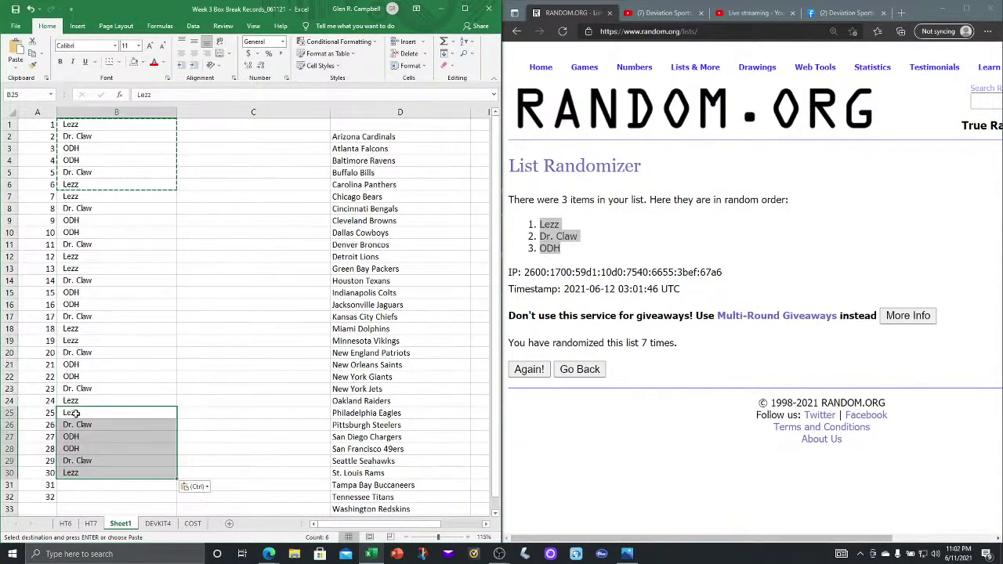
scroll(71, 439, "down", 1)
left_click(71, 450)
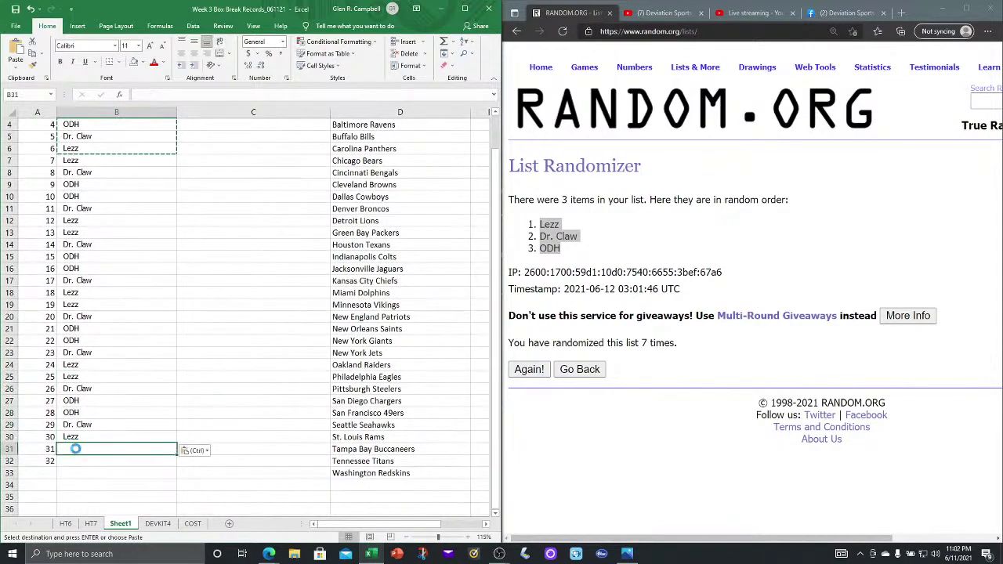
key("ctrl+v")
Clear the surplus names in B33:B36, below the last numbered row.
scroll(130, 421, "down", 2)
left_click_drag(79, 401, 77, 439)
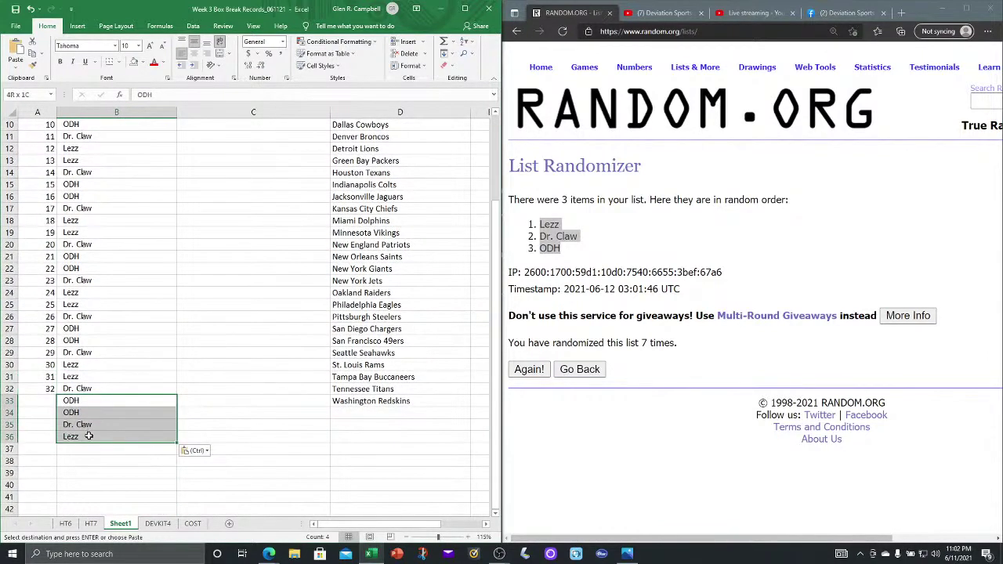
key("Delete")
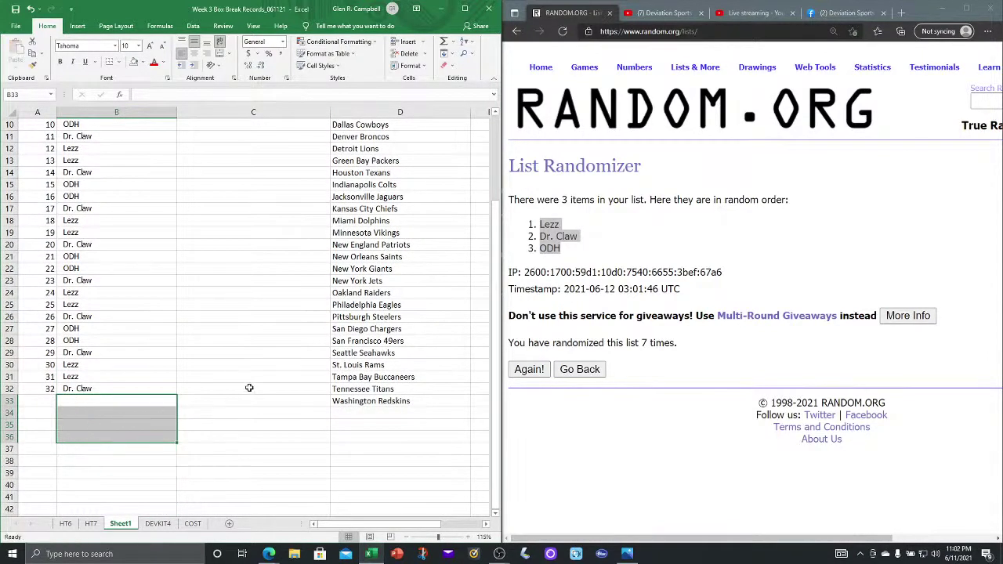
left_click(247, 387)
scroll(259, 357, "up", 3)
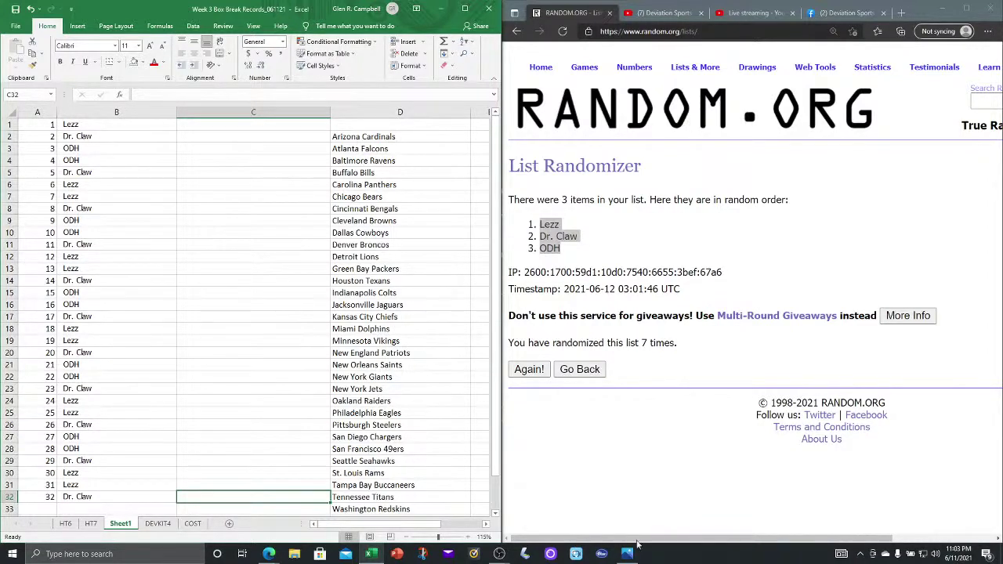
Narrow column B to roughly half its width so it fits the short nicknames.
left_click(132, 243)
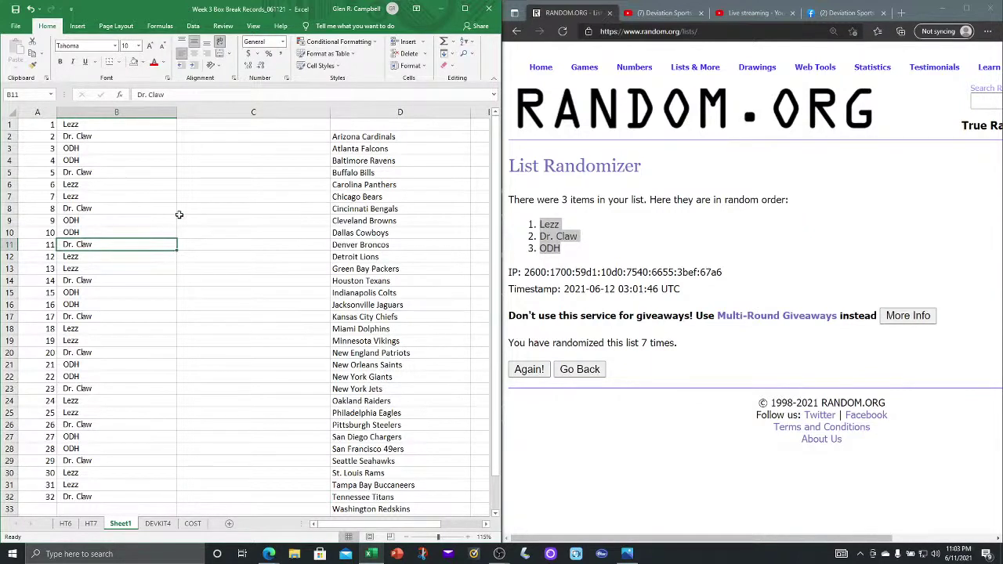
left_click_drag(177, 112, 118, 116)
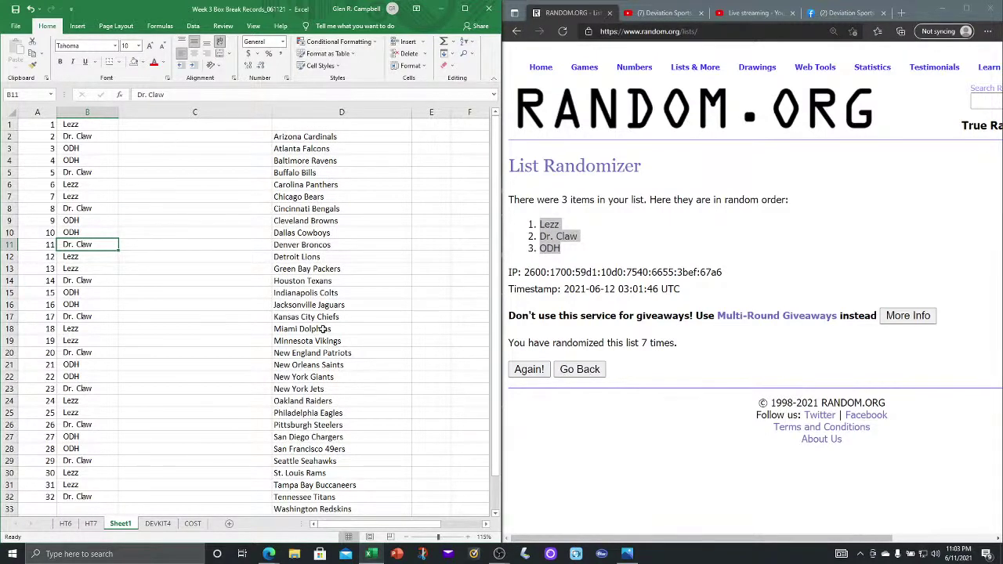
Move New England Patriots, Jacksonville Jaguars and Chicago Bears from the team list in column D to C1, C2 and C3.
scroll(319, 328, "down", 1)
scroll(320, 327, "up", 1)
scroll(319, 330, "up", 1)
left_click(312, 355)
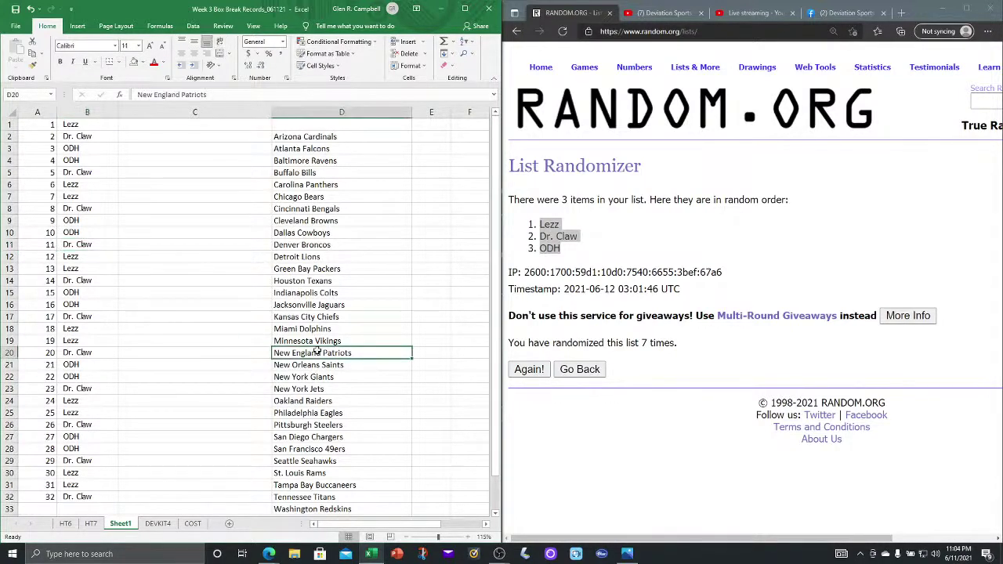
left_click_drag(315, 355, 207, 125)
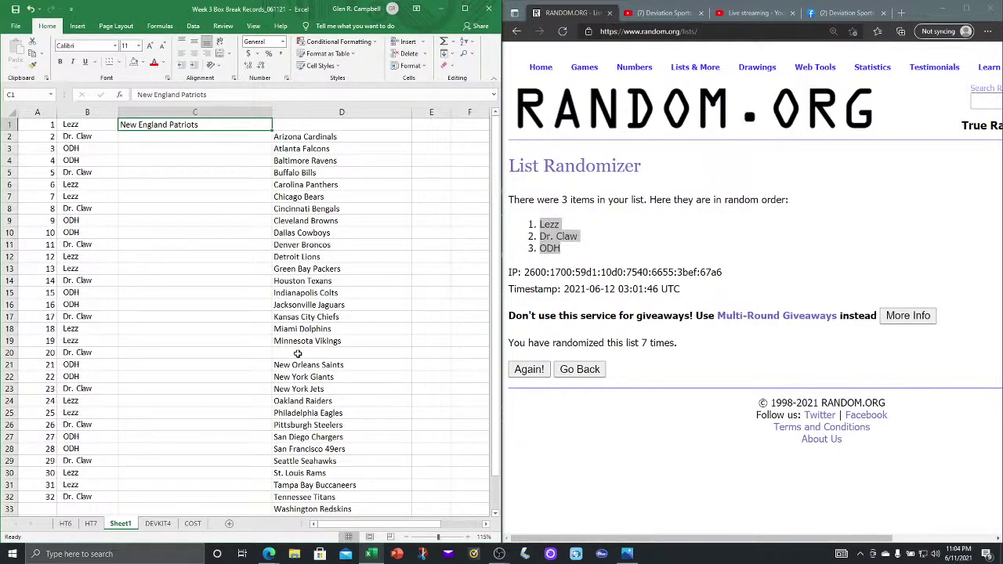
left_click(308, 310)
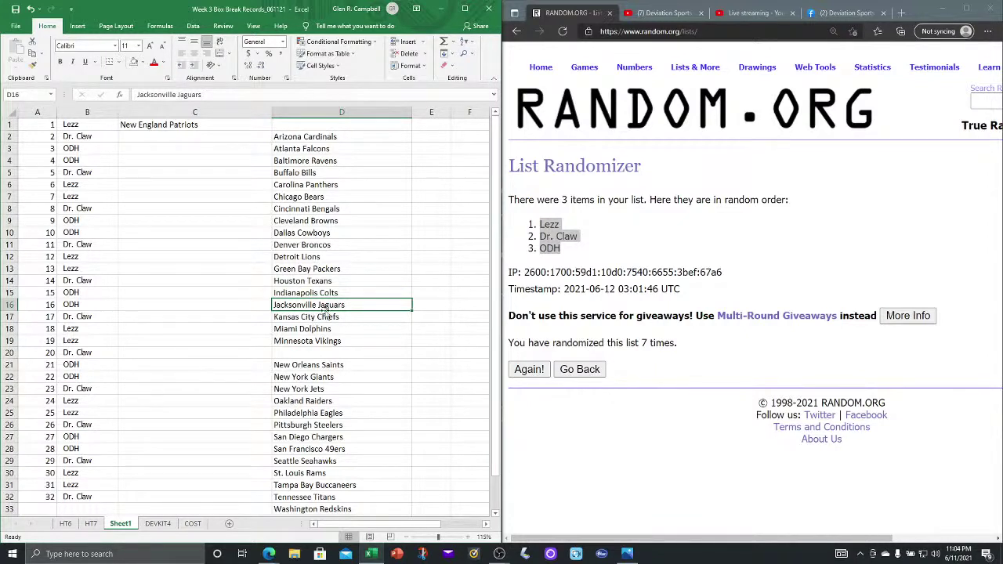
left_click_drag(337, 302, 204, 140)
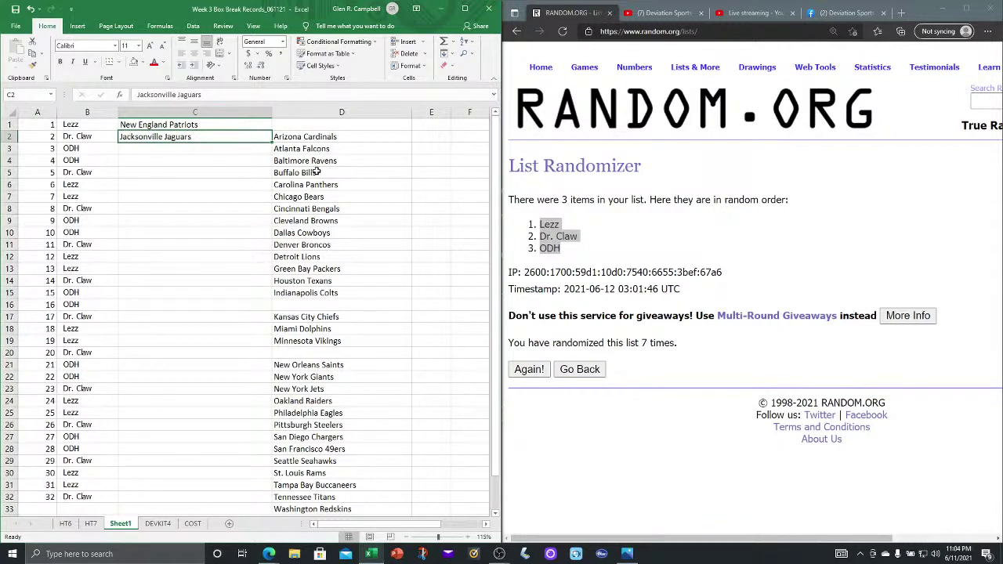
left_click_drag(313, 193, 194, 153)
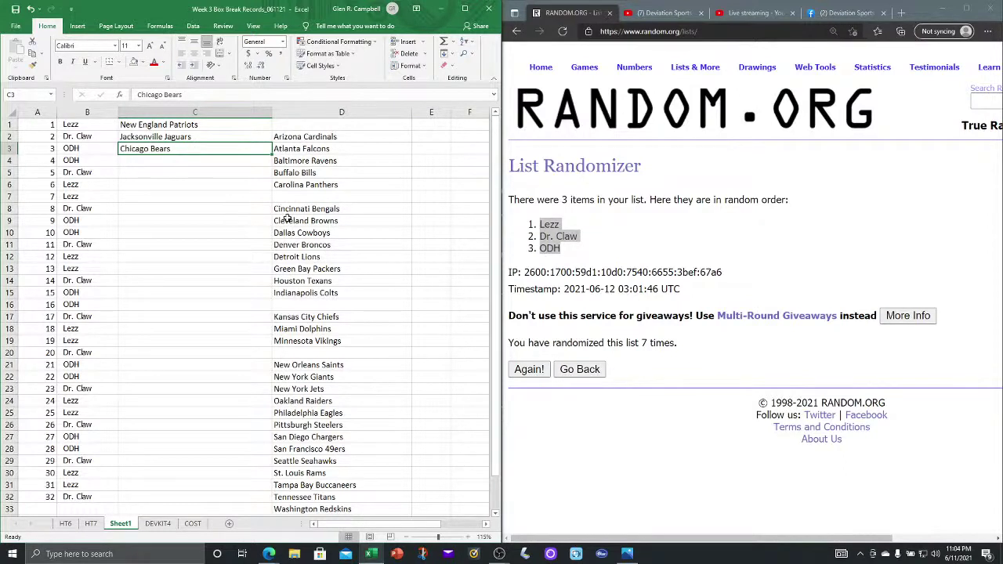
Move San Francisco 49ers from the team list to C4 and New York Jets to C5.
left_click(321, 447)
left_click_drag(321, 446, 167, 160)
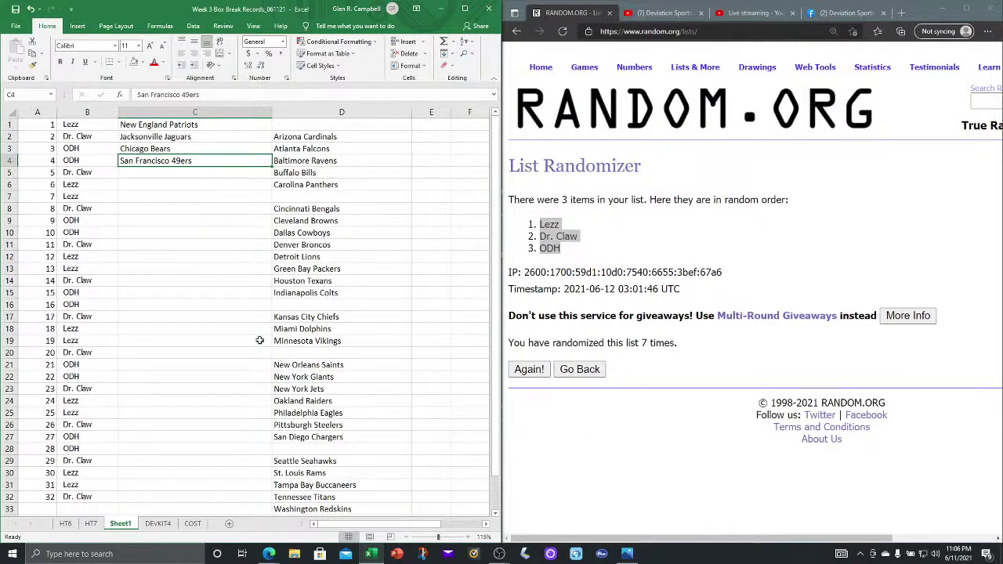
left_click(315, 388)
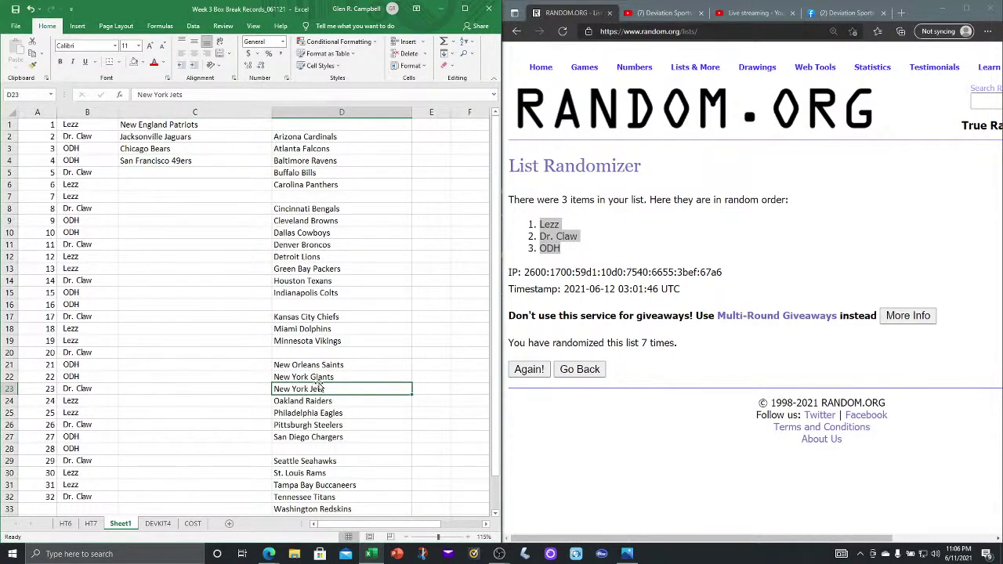
left_click_drag(315, 395, 216, 182)
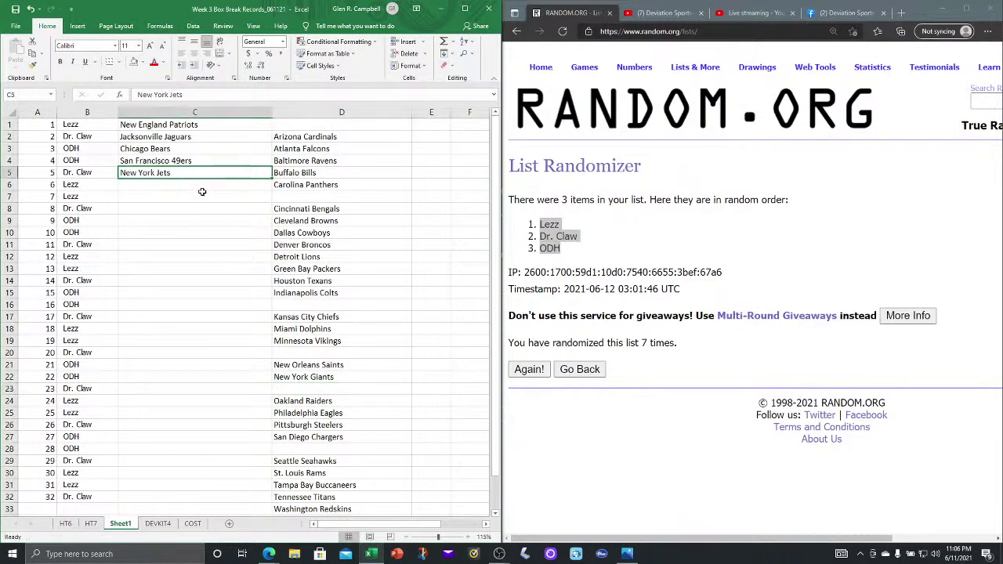
left_click(202, 196)
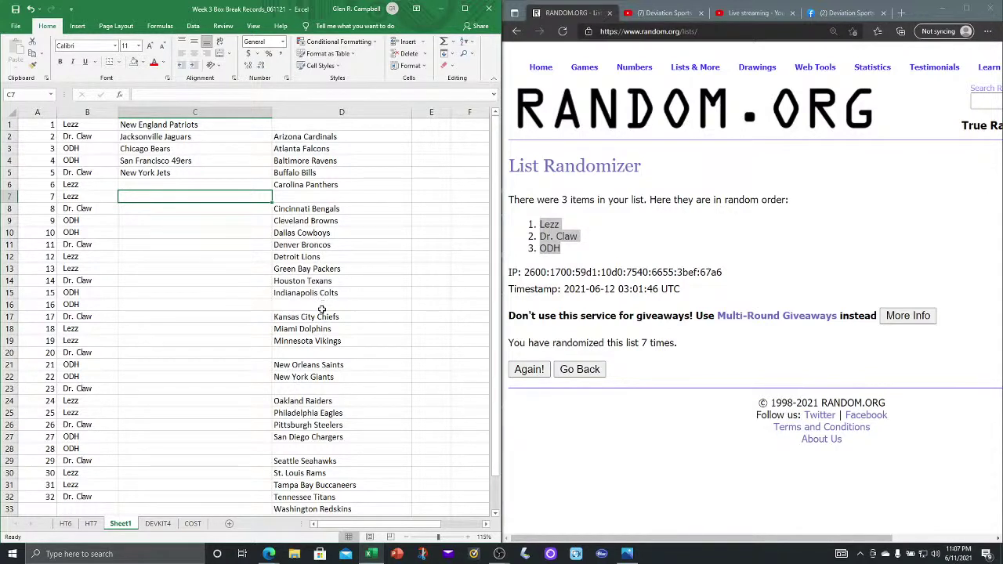
left_click_drag(200, 154, 200, 160)
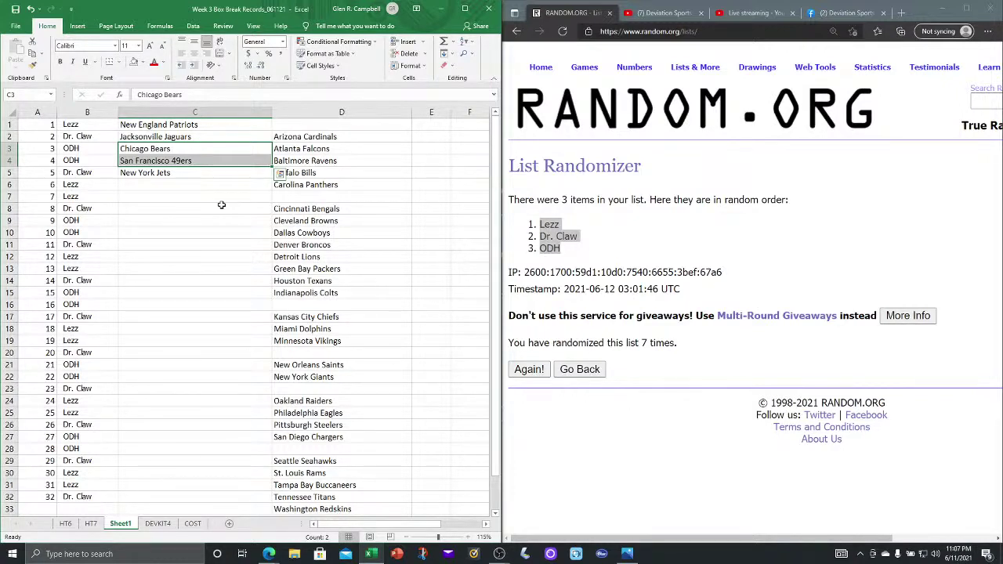
left_click(222, 206)
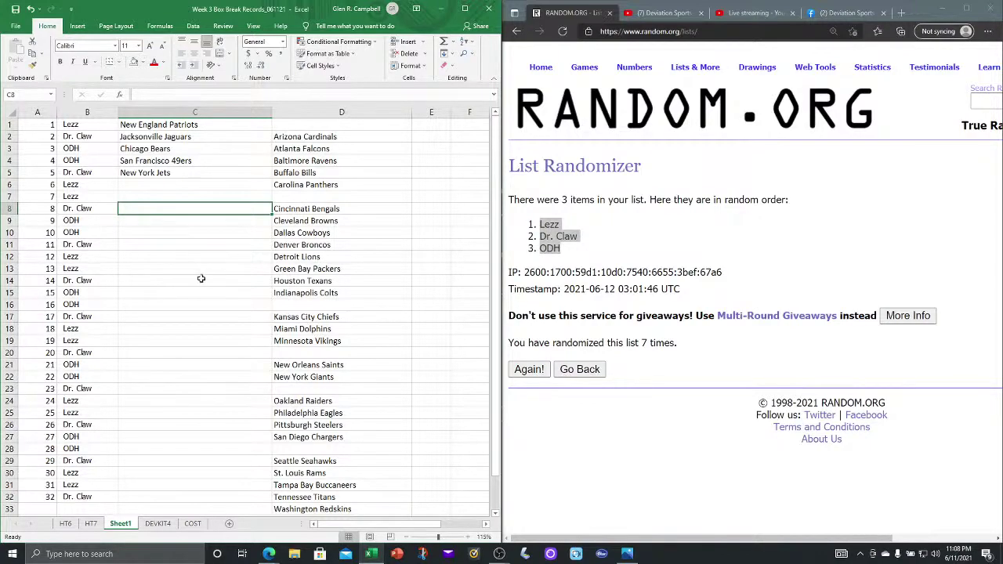
Zoom the sheet to 175% and maximize the spreadsheet window to review the picks and remaining teams.
scroll(200, 274, "up", 3, "ctrl")
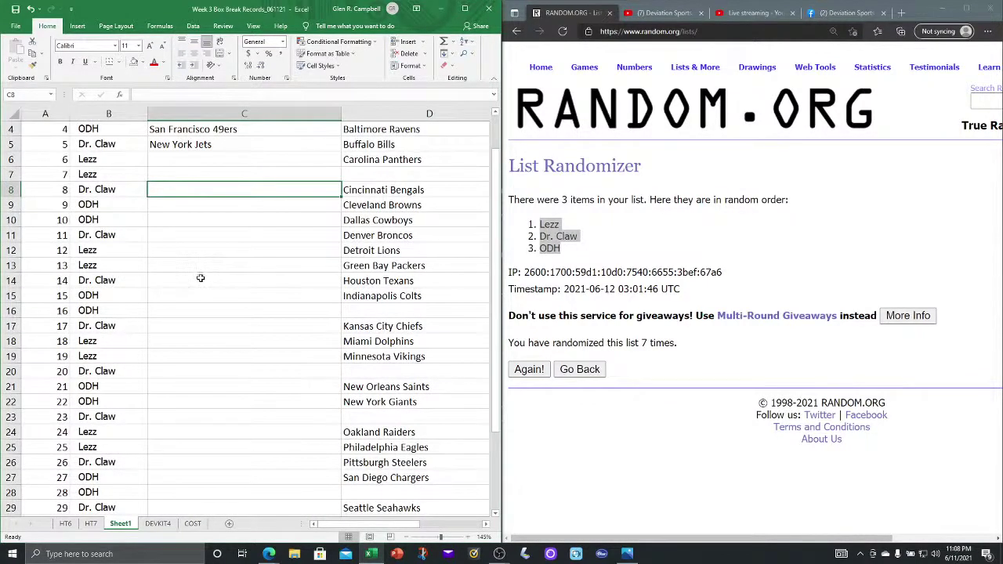
scroll(201, 278, "up", 3, "ctrl")
scroll(199, 275, "down", 3)
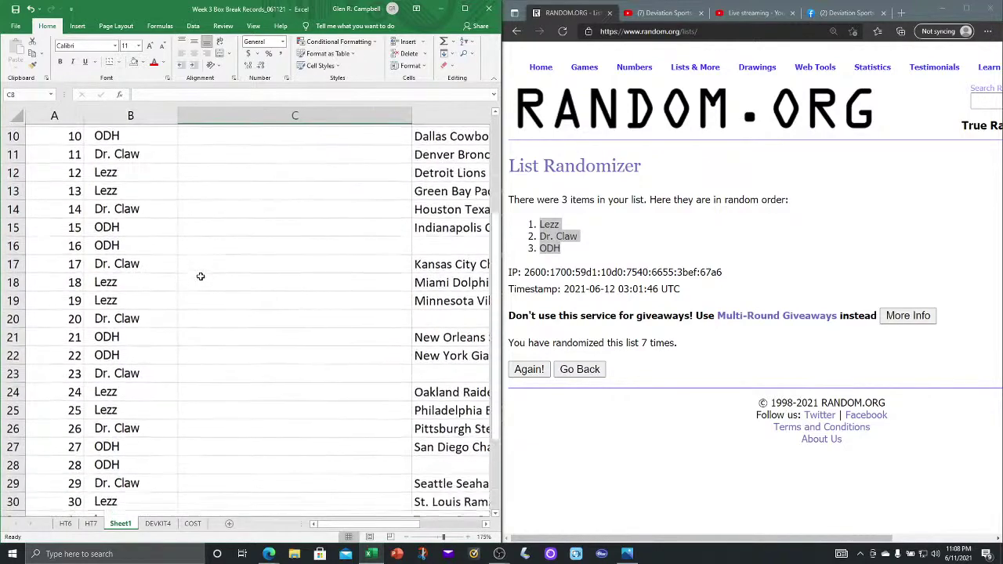
left_click(465, 8)
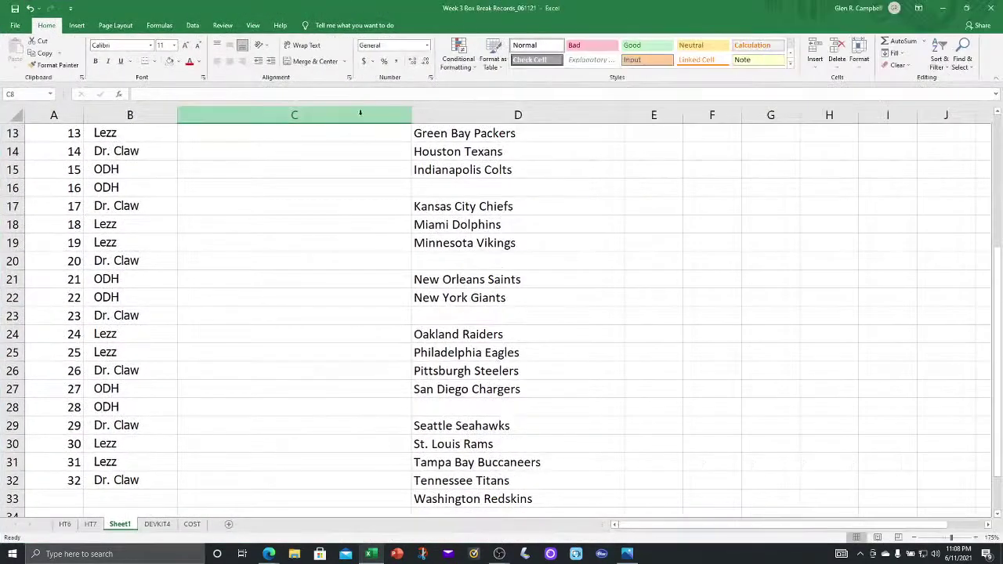
scroll(344, 182, "up", 4)
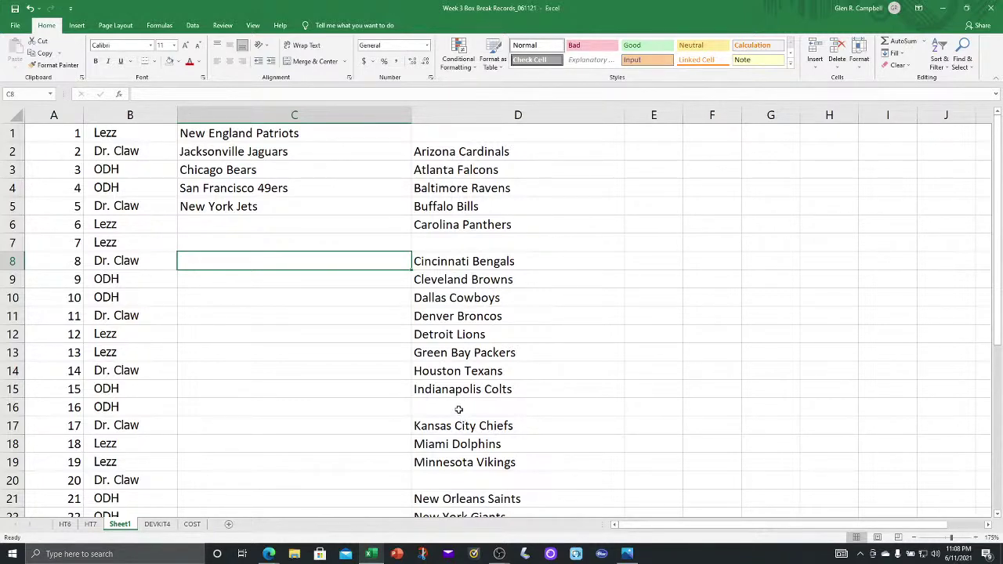
scroll(459, 407, "down", 2)
scroll(460, 408, "down", 3)
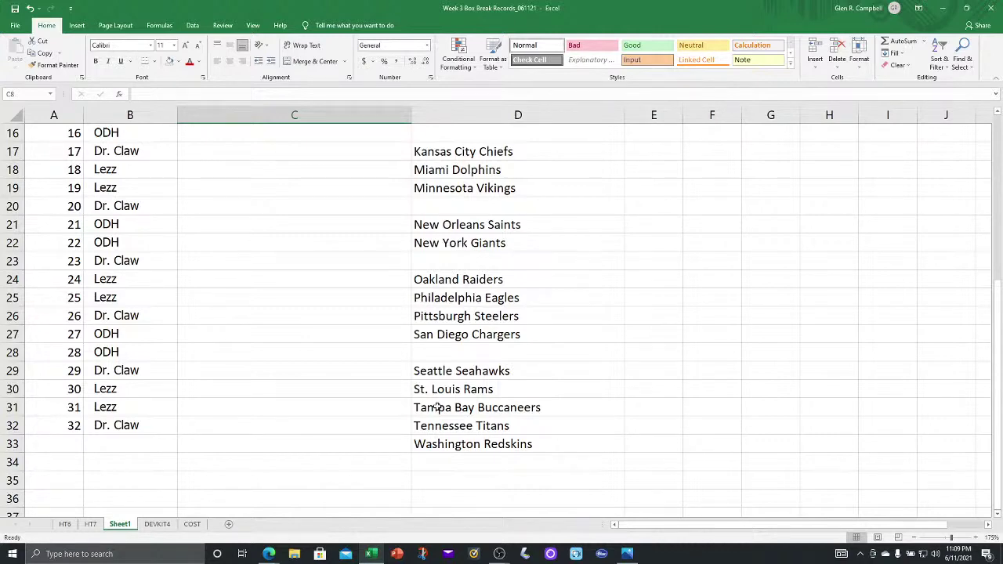
scroll(361, 279, "up", 5)
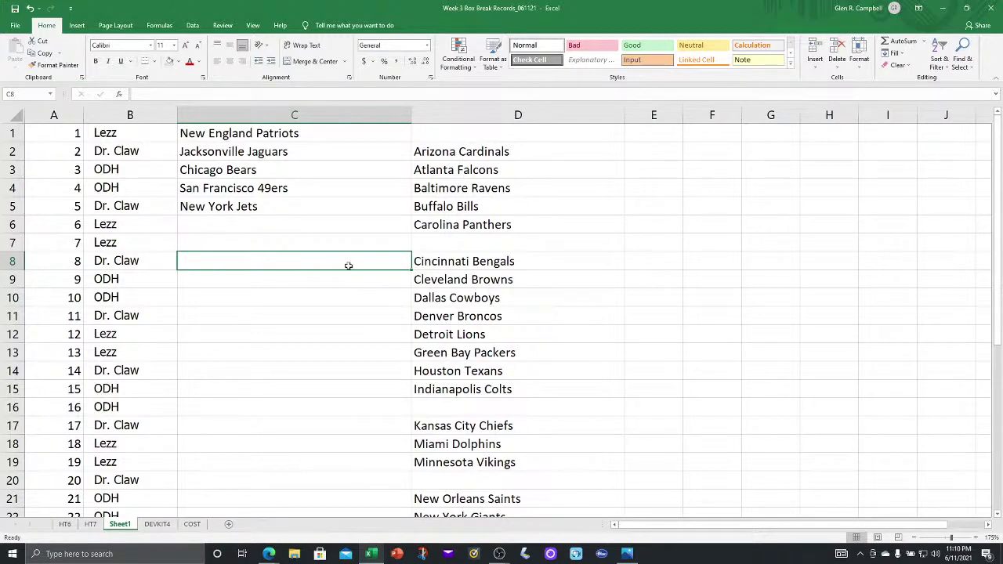
Move Miami Dolphins from the team list to C6 and Atlanta Falcons to C7.
left_click(317, 210)
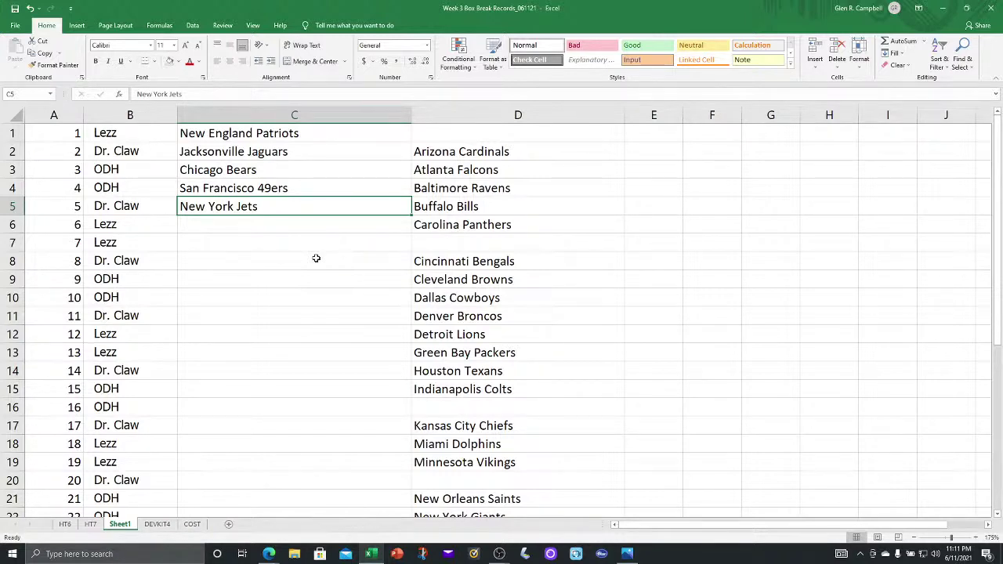
left_click(461, 445)
left_click_drag(467, 436, 318, 224)
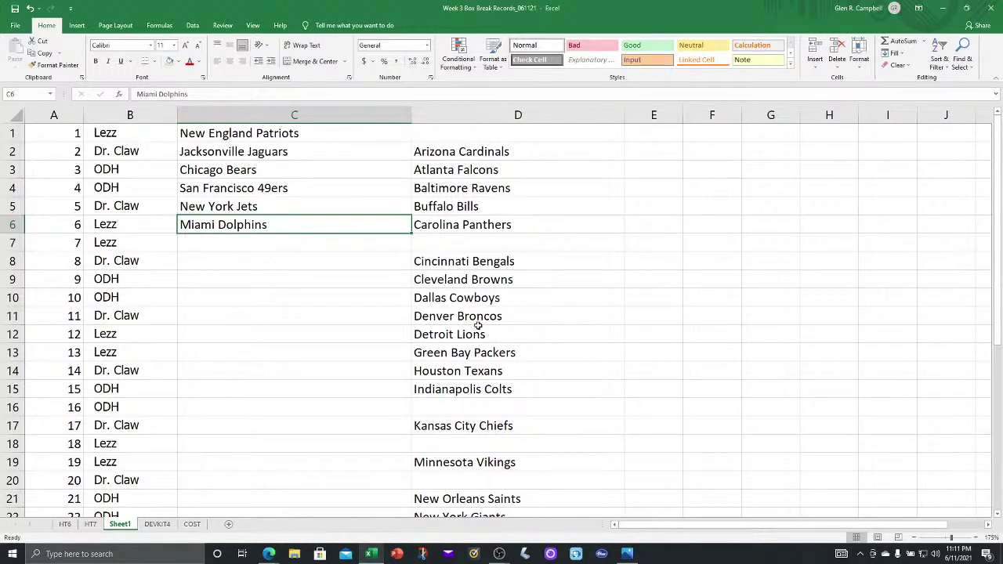
scroll(517, 384, "down", 2)
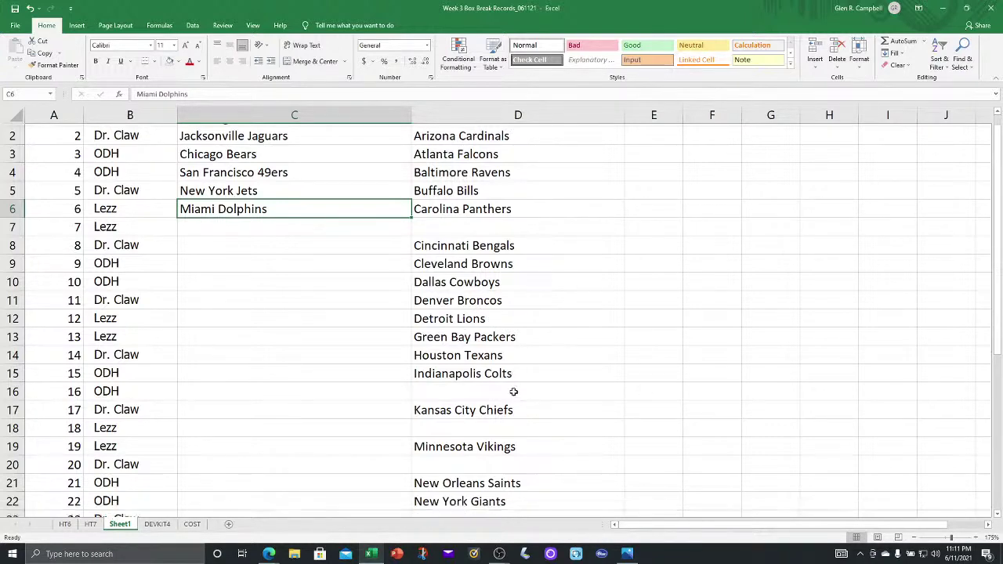
scroll(514, 390, "down", 3)
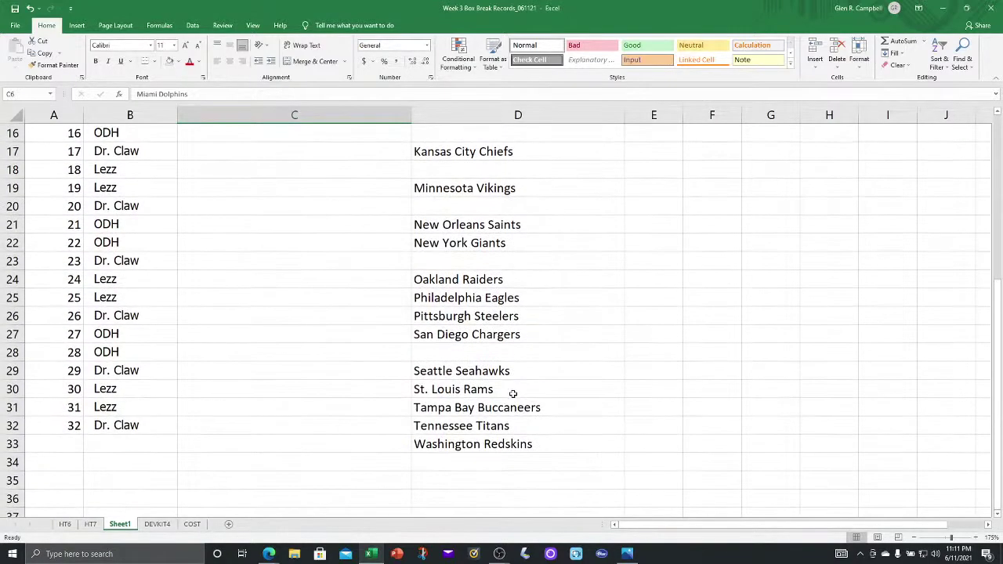
left_click(511, 405)
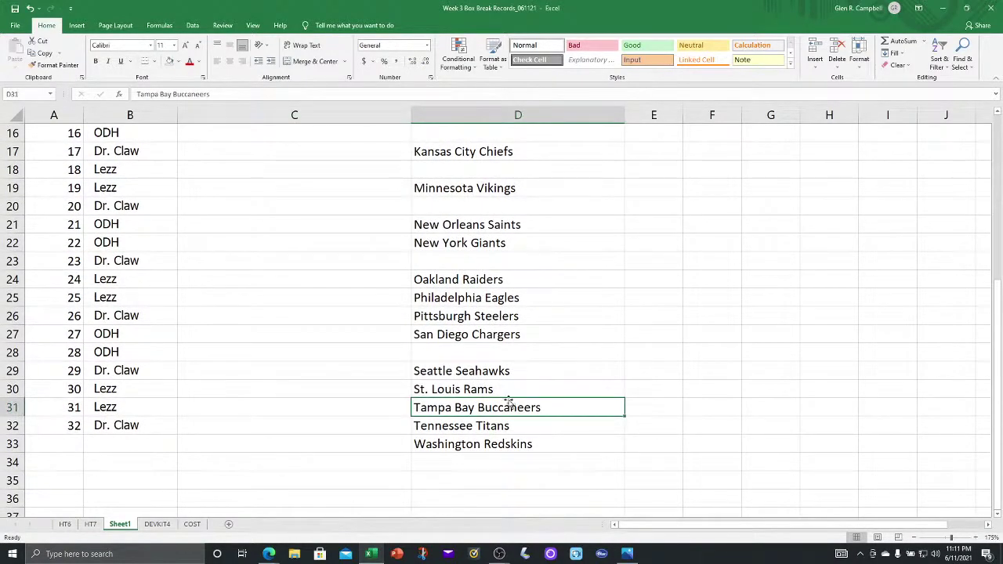
scroll(509, 383, "up", 5)
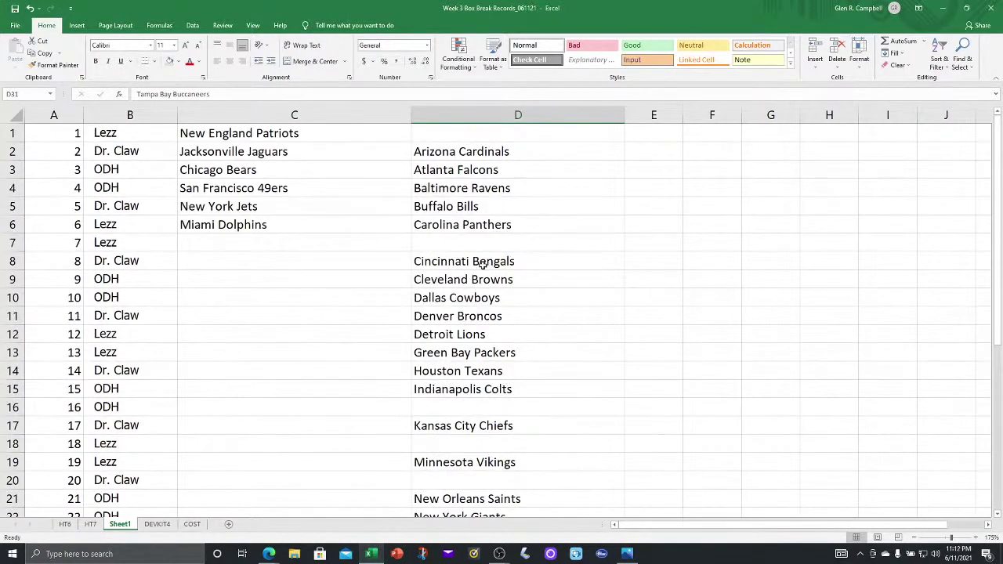
left_click(468, 172)
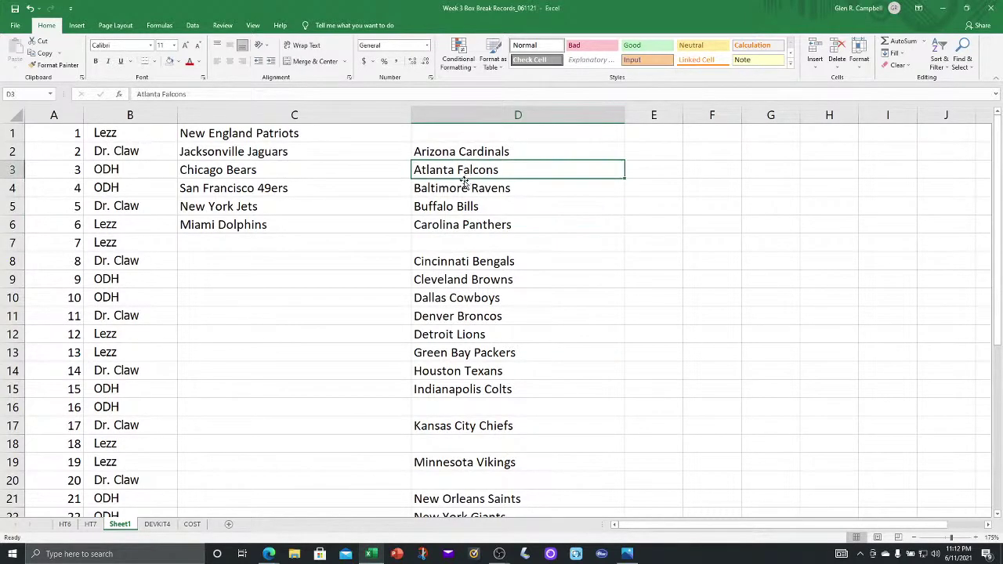
left_click_drag(466, 179, 298, 244)
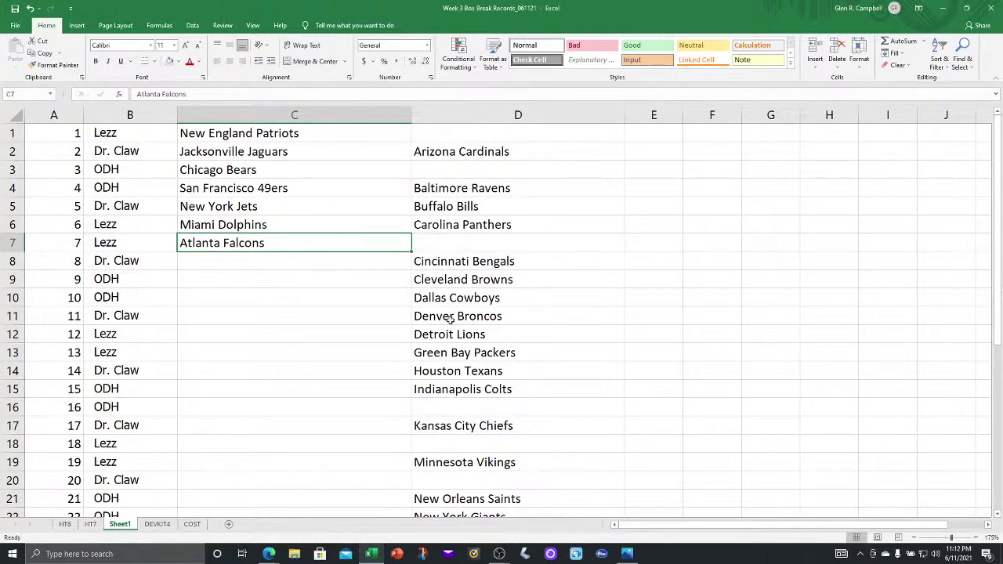
Move Cincinnati Bengals, Cleveland Browns and Tampa Bay Buccaneers from the team list to C8, C9 and C10.
left_click(475, 261)
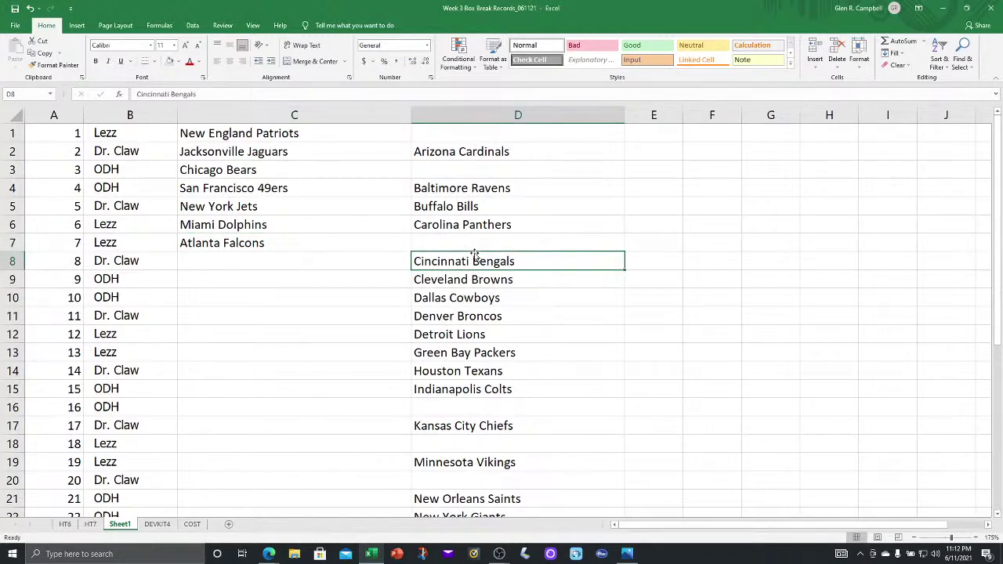
left_click_drag(440, 258, 343, 261)
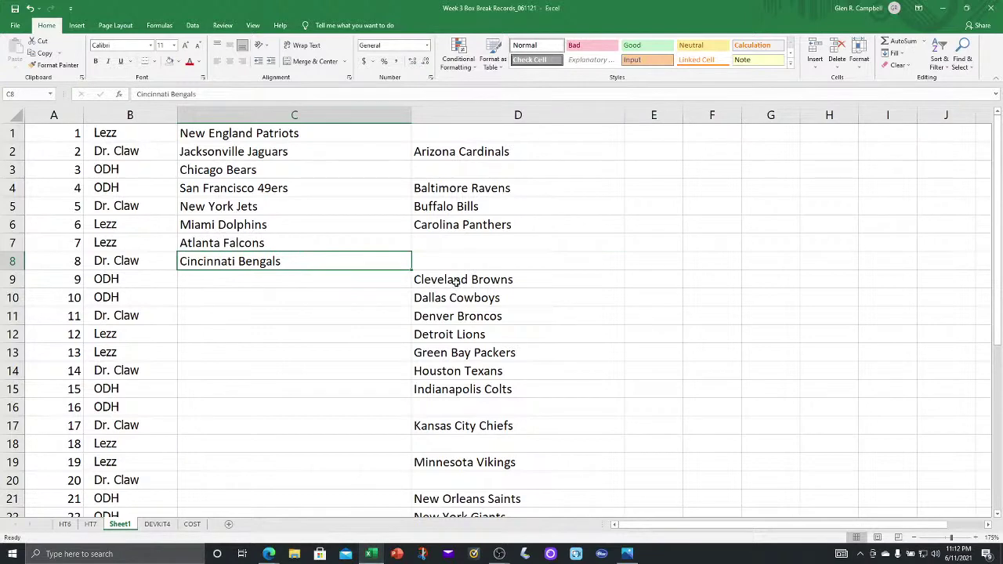
left_click(454, 275)
left_click_drag(455, 275, 320, 276)
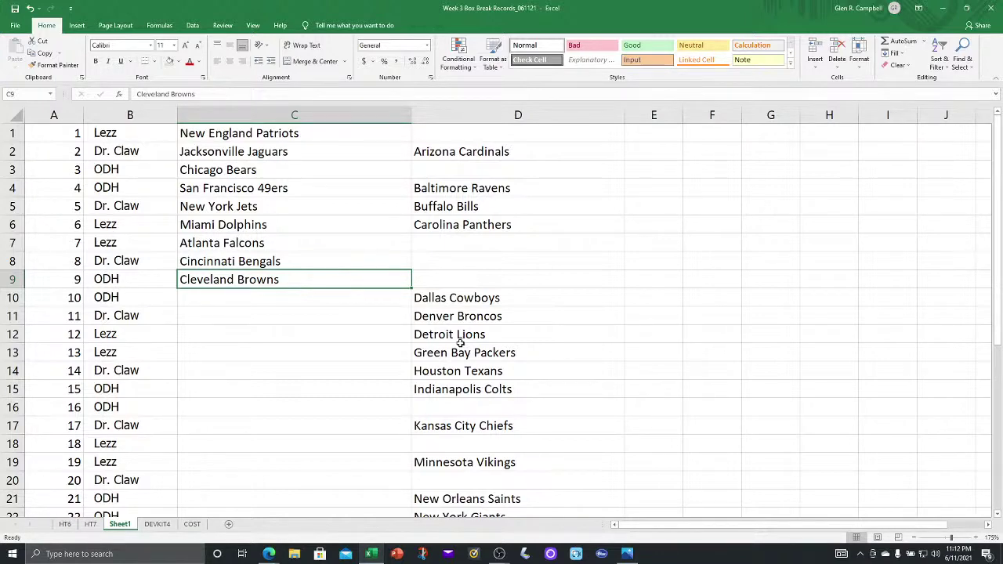
scroll(533, 455, "down", 4)
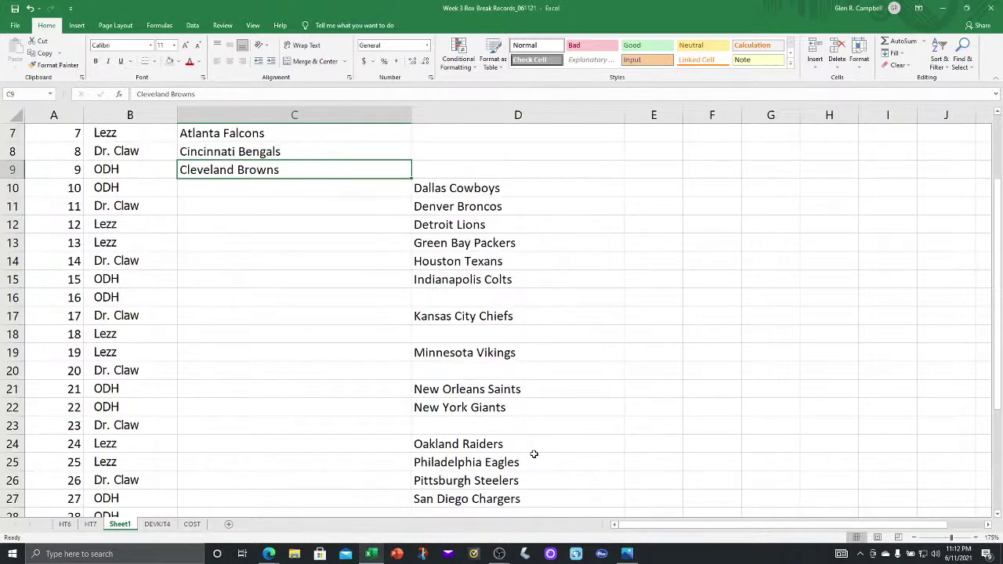
left_click_drag(505, 465, 273, 267)
left_click(268, 310)
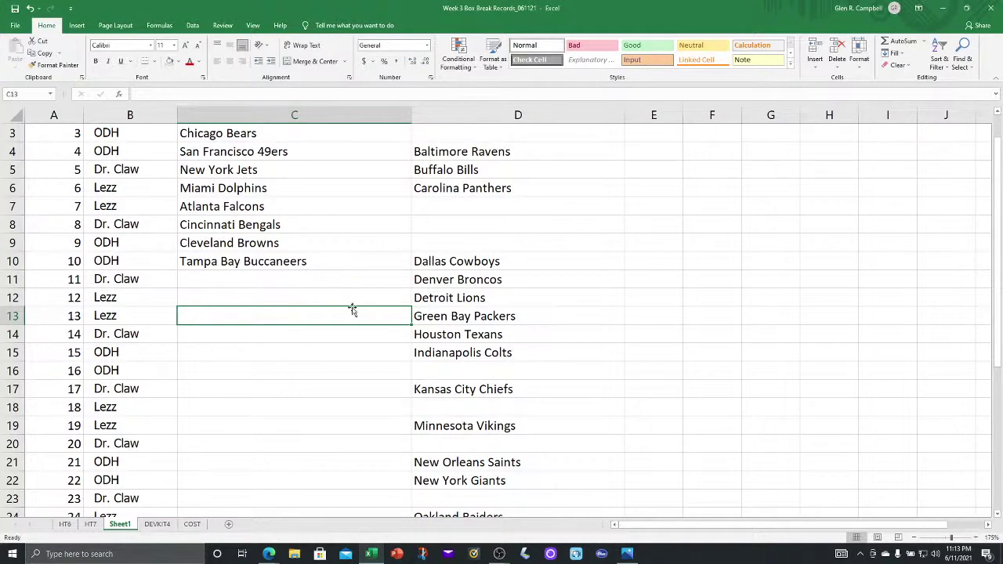
Close gaps in column D by moving Dallas Cowboys through Indianapolis Colts to D7:D12 and Kansas City Chiefs to D13.
left_click_drag(497, 266, 504, 349)
left_click_drag(523, 255, 525, 209)
left_click(470, 384)
left_click_drag(469, 384, 478, 315)
Move Minnesota Vikings up to D14, and New Orleans Saints and New York Giants up to D15:D16.
left_click(453, 423)
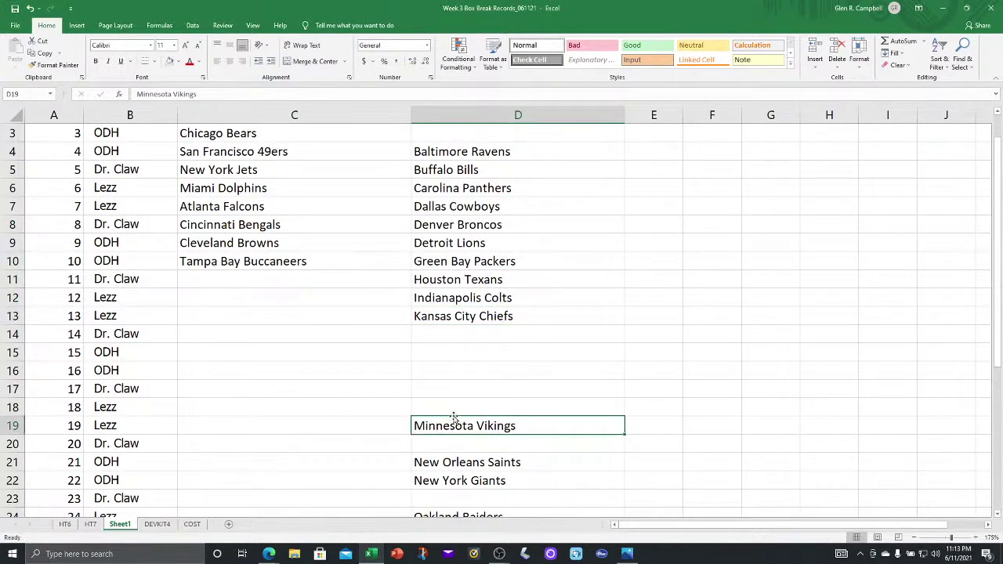
left_click_drag(455, 419, 469, 337)
left_click_drag(469, 462, 492, 352)
Move the block from Oakland Raiders through San Diego Chargers up to D17:D20.
scroll(514, 405, "down", 2)
scroll(515, 404, "down", 1)
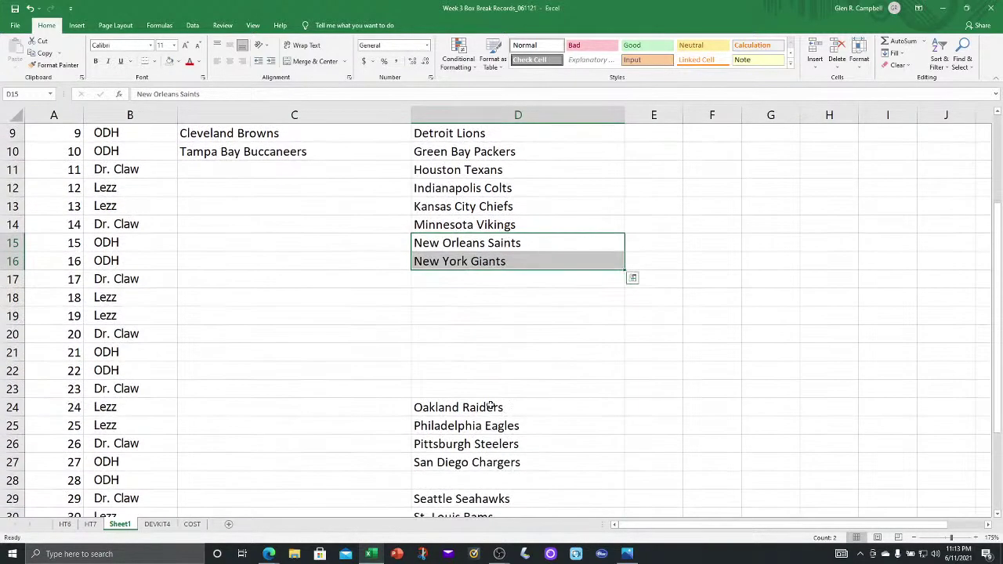
left_click_drag(514, 406, 500, 461)
left_click_drag(511, 401, 517, 276)
Move Seattle Seahawks and St. Louis Rams up to D21:D22, and Tennessee Titans and Washington Redskins up to D23:D24.
scroll(484, 486, "down", 2)
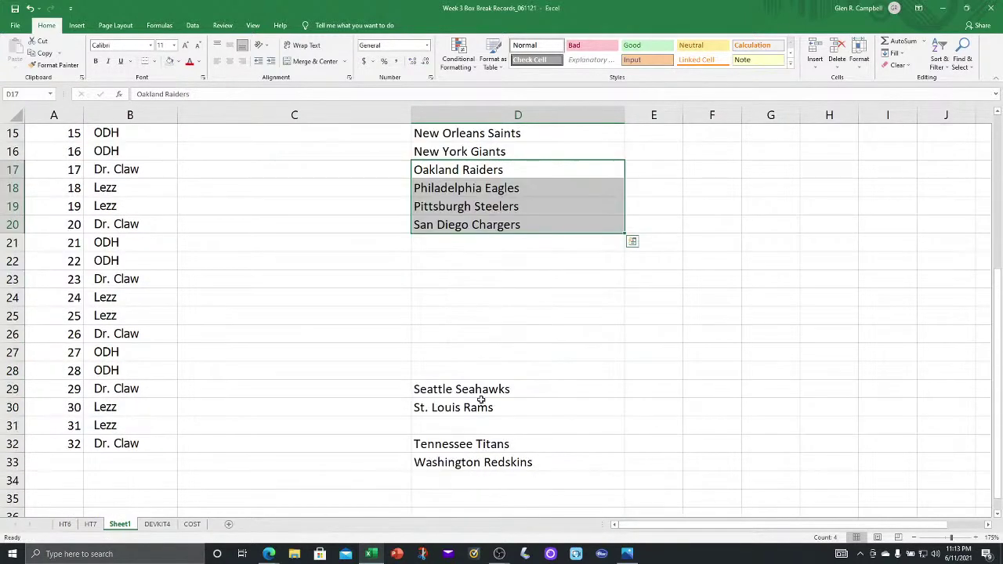
left_click_drag(484, 391, 481, 240)
left_click_drag(458, 449, 478, 270)
left_click(526, 306)
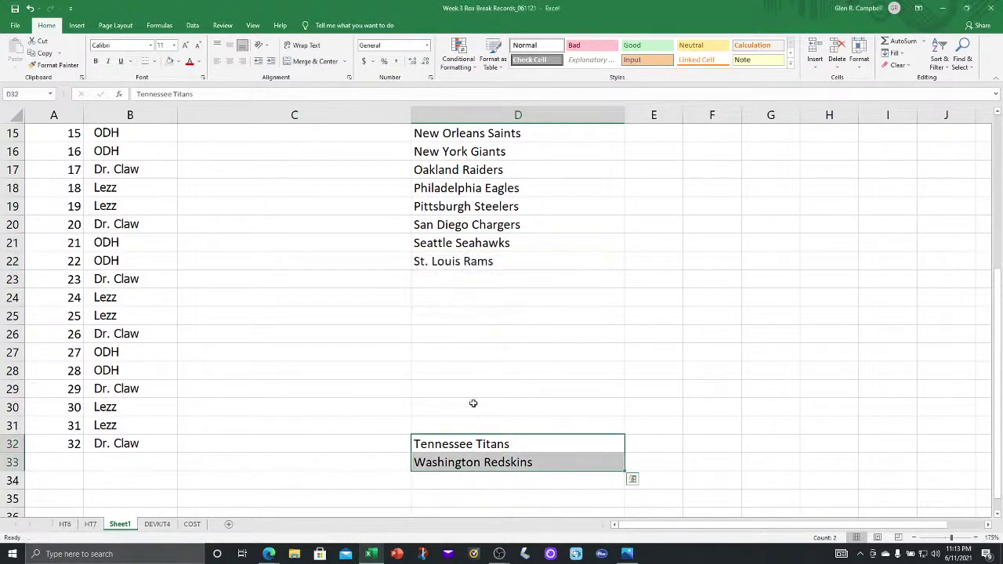
left_click_drag(471, 437, 481, 281)
scroll(490, 326, "up", 4)
scroll(490, 329, "up", 1)
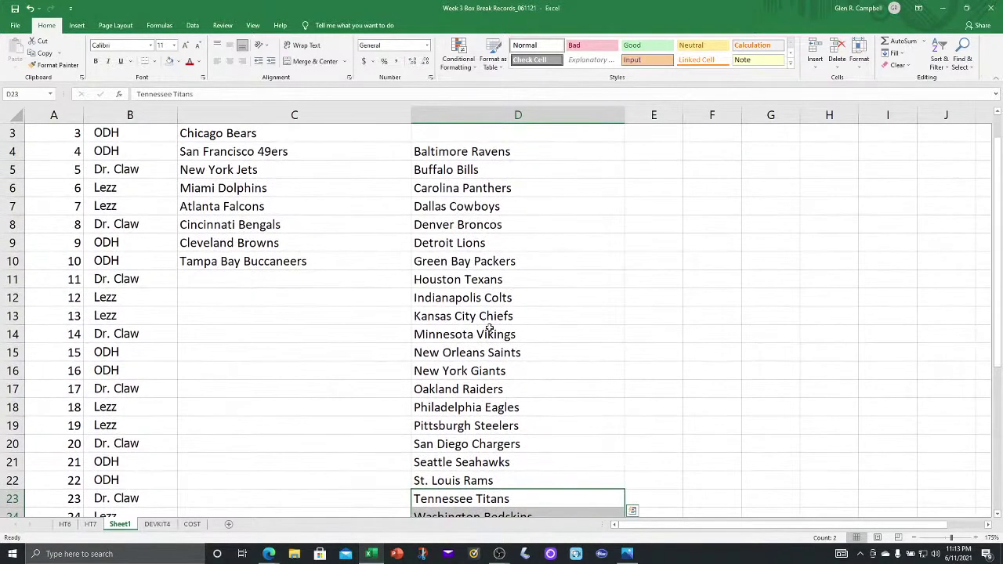
Move Arizona Cardinals down to D3 so it sits directly above Baltimore Ravens in the team list.
scroll(490, 329, "up", 1)
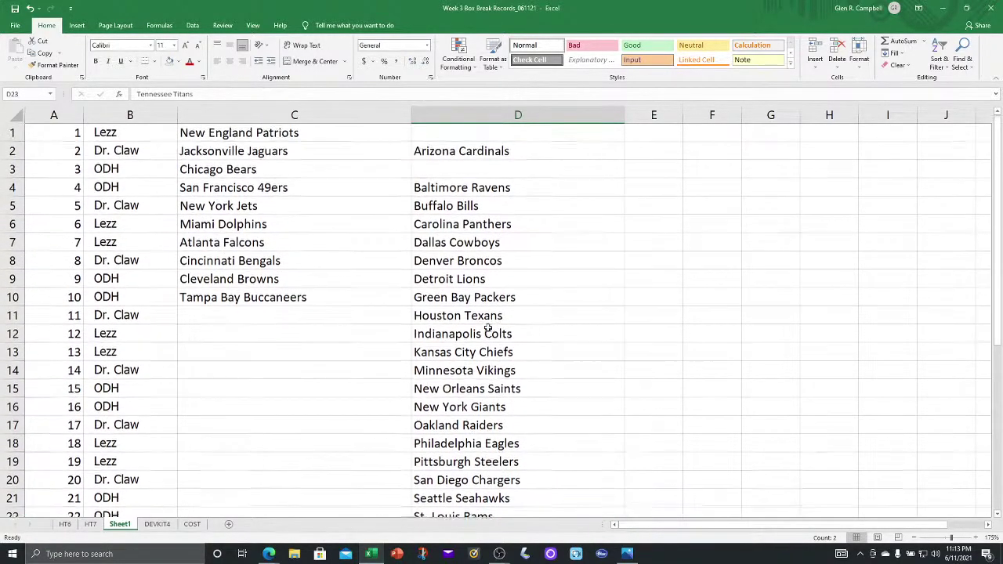
left_click(495, 157)
left_click_drag(495, 160, 497, 170)
scroll(510, 299, "down", 3)
scroll(510, 300, "up", 3)
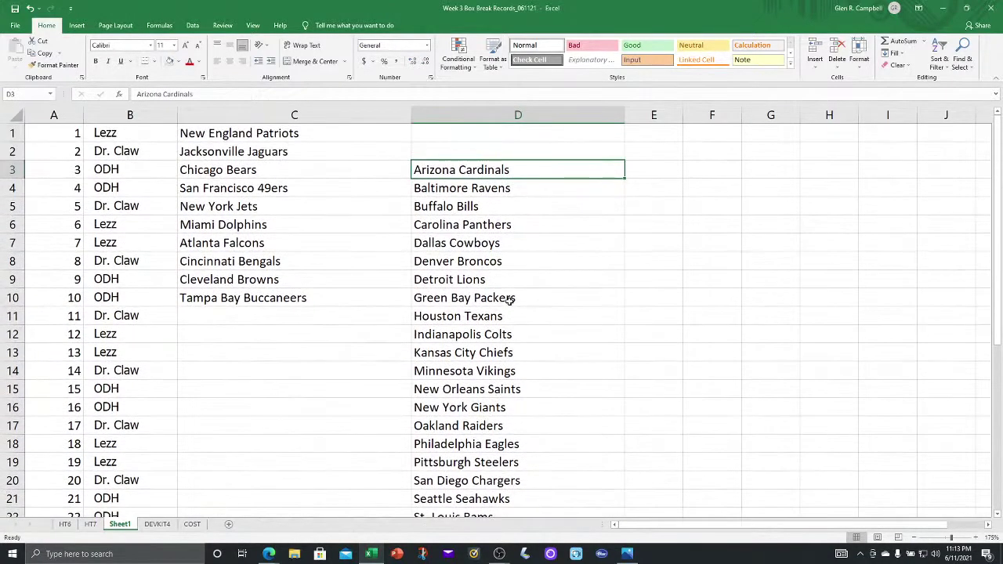
scroll(510, 300, "down", 1)
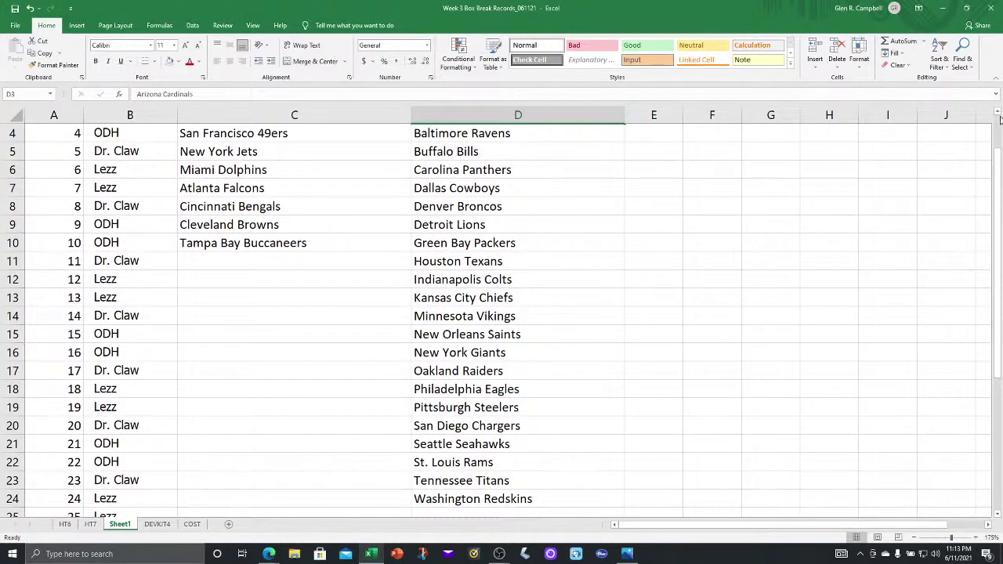
left_click(998, 112)
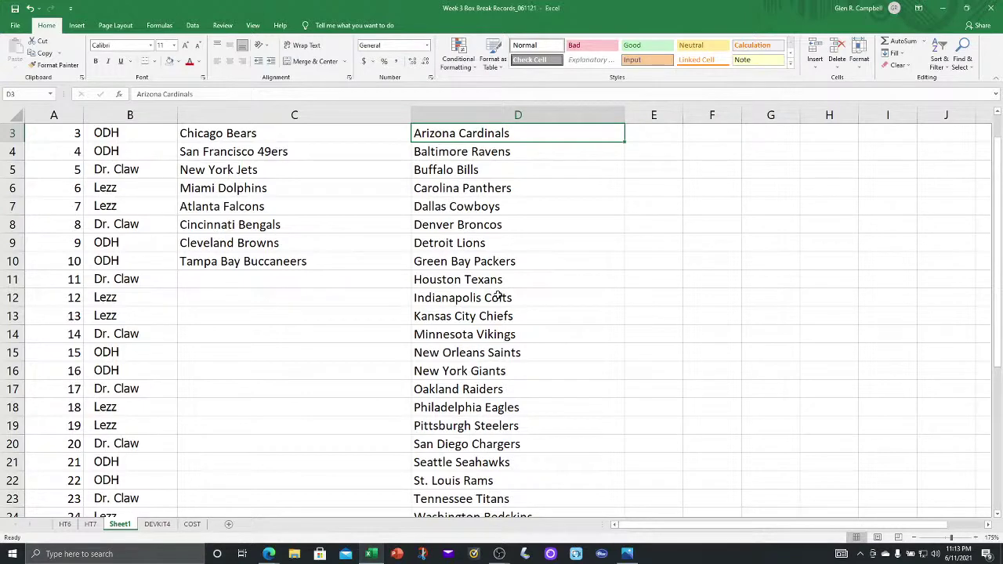
Assign Philadelphia Eagles to draft slot 11 in C11 and San Diego Chargers to slot 12 in C12.
left_click(497, 403)
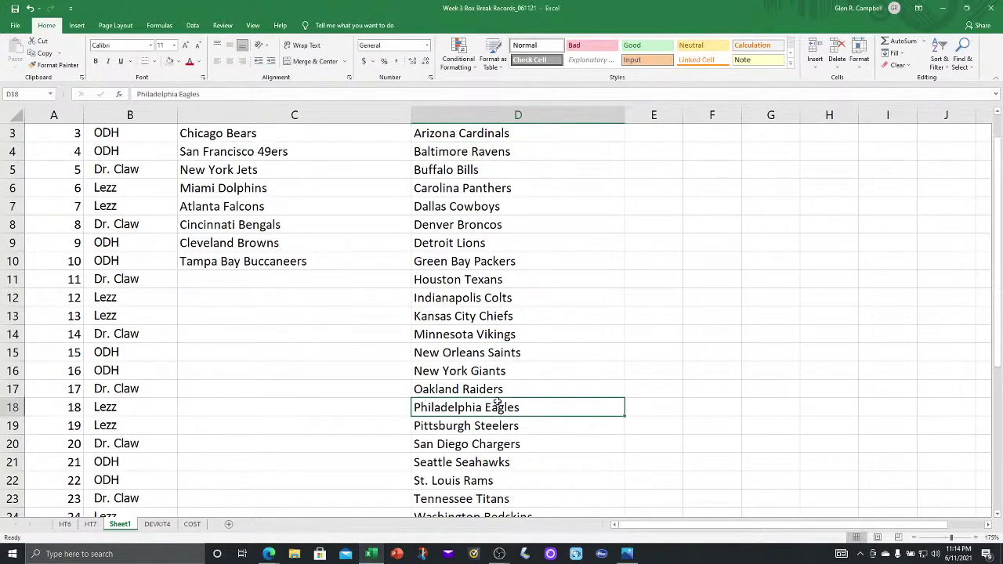
left_click_drag(497, 403, 304, 292)
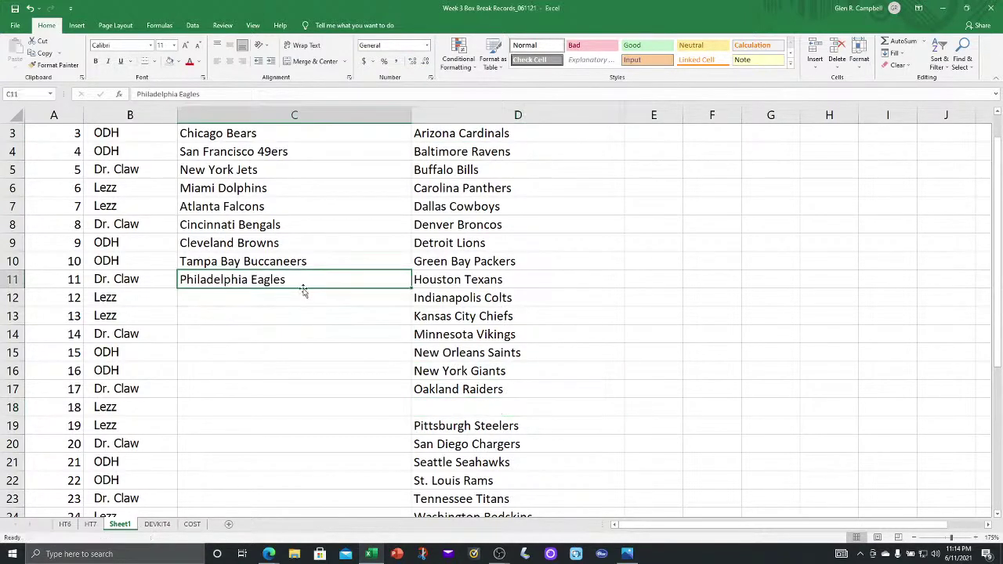
left_click(300, 301)
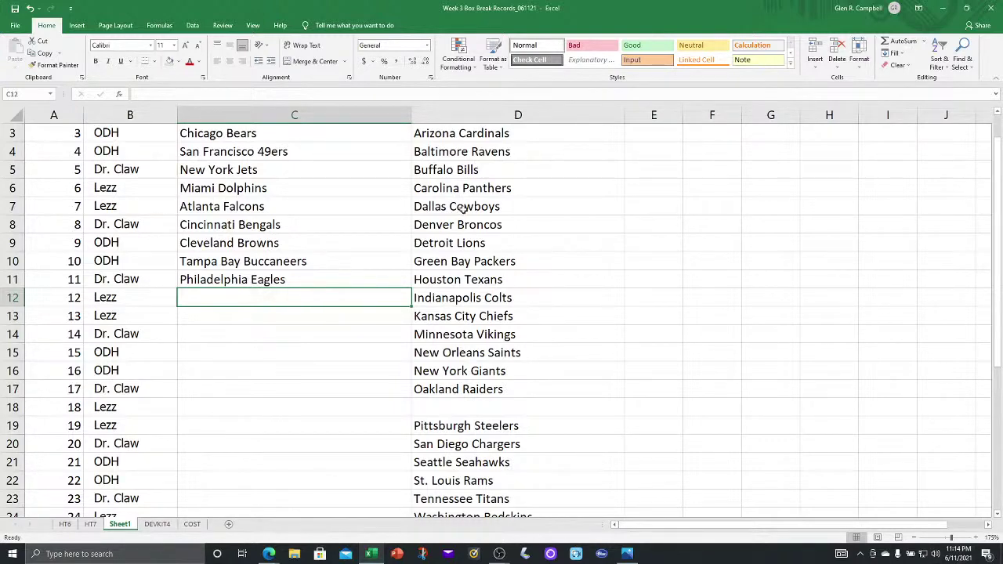
left_click(502, 435)
left_click_drag(499, 435, 320, 293)
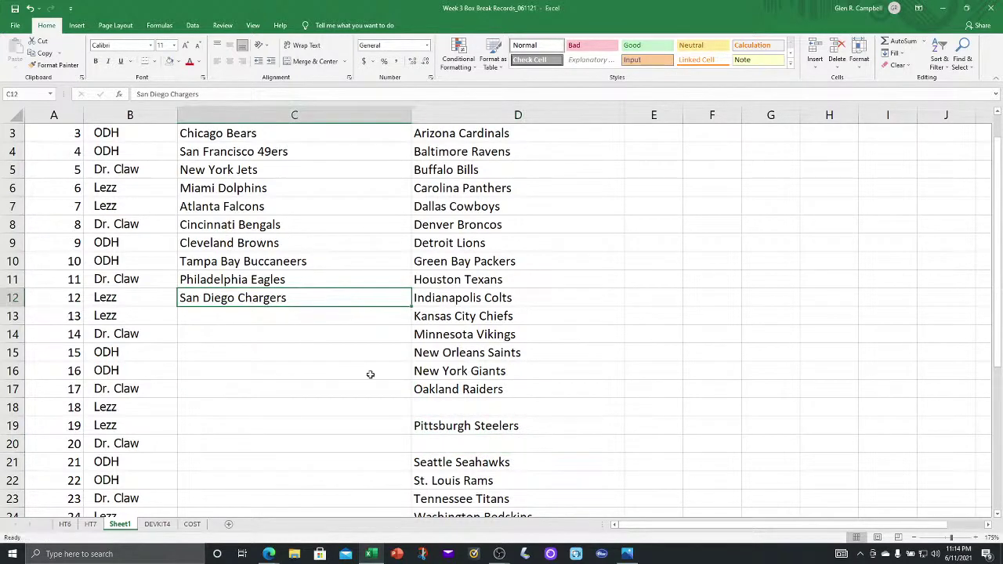
Close the list gaps by moving Pittsburgh Steelers to D18 and Seattle Seahawks through Washington Redskins to D19:D22.
left_click(478, 426)
left_click_drag(477, 416, 477, 406)
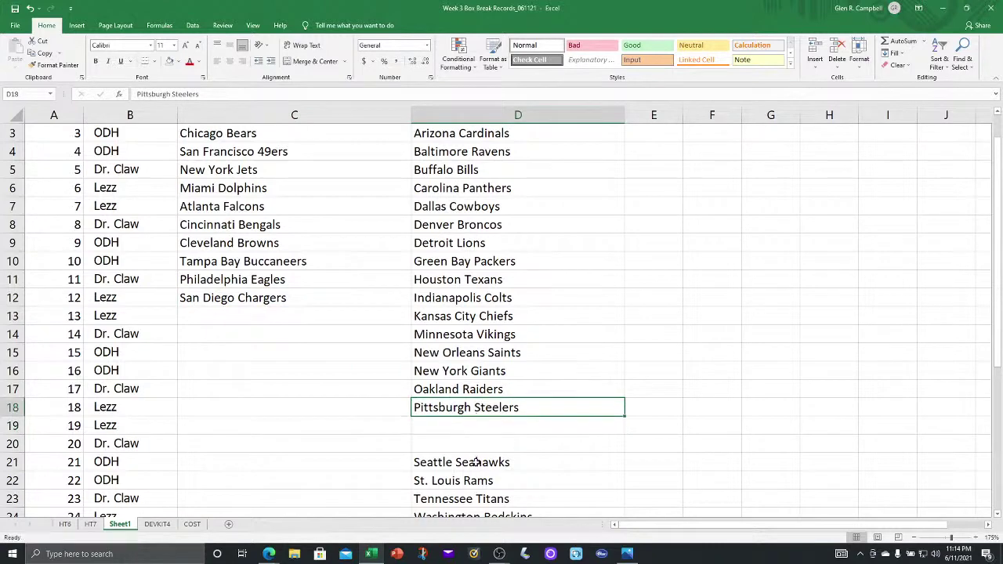
left_click_drag(476, 463, 475, 515)
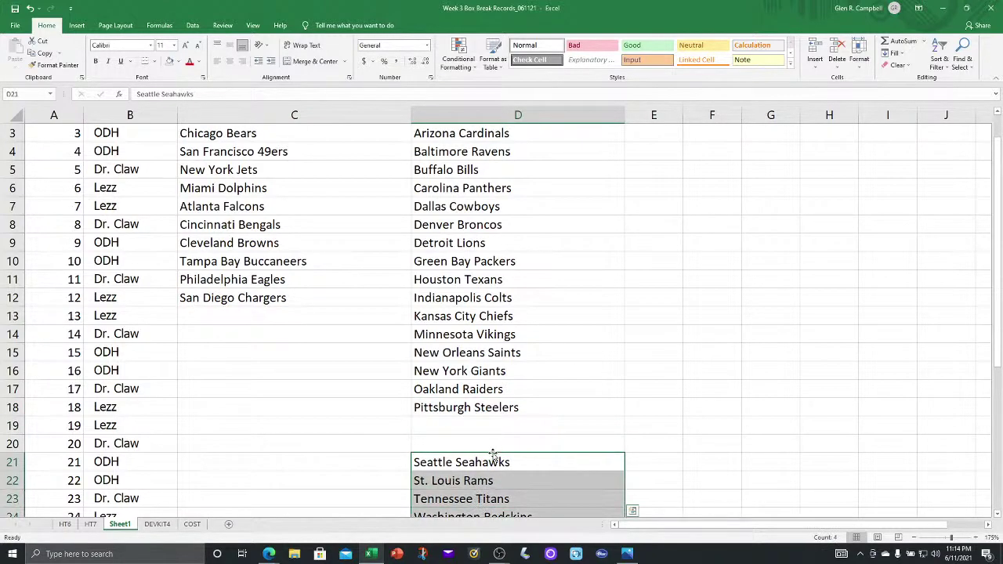
left_click_drag(493, 455, 498, 430)
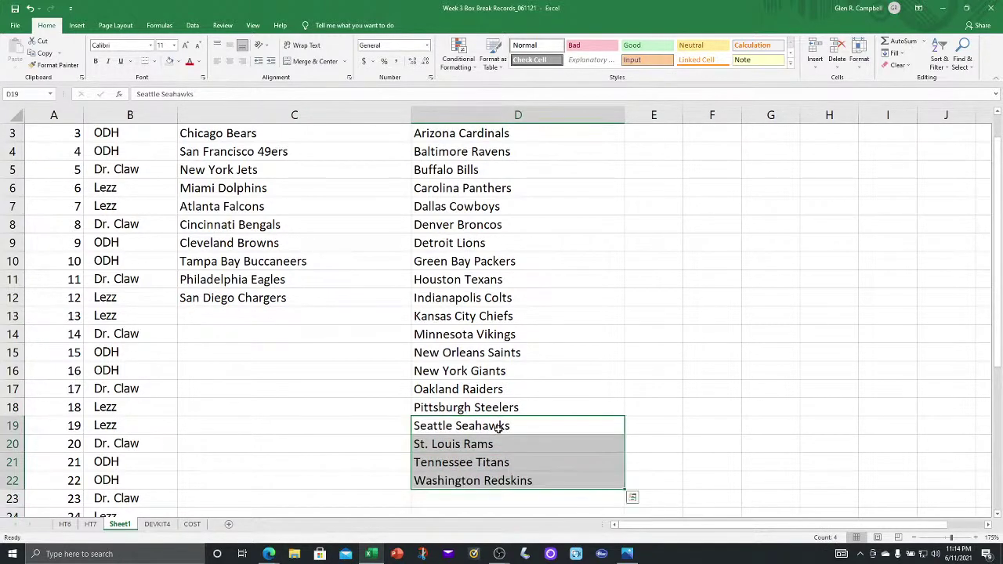
Assign Dallas Cowboys to draft slot 13 by moving the team from the list to C13.
left_click(595, 275)
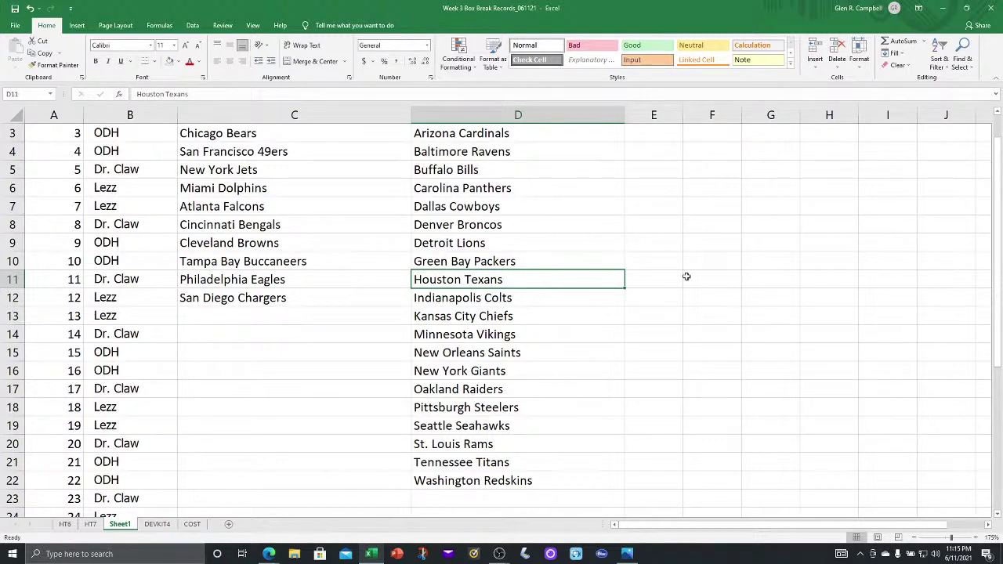
left_click(492, 210)
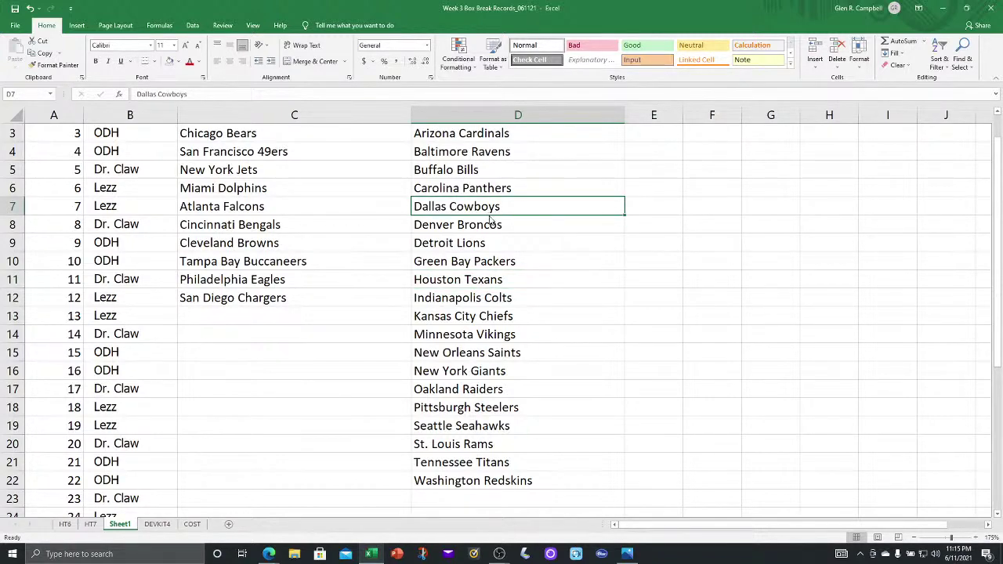
left_click_drag(492, 213, 305, 319)
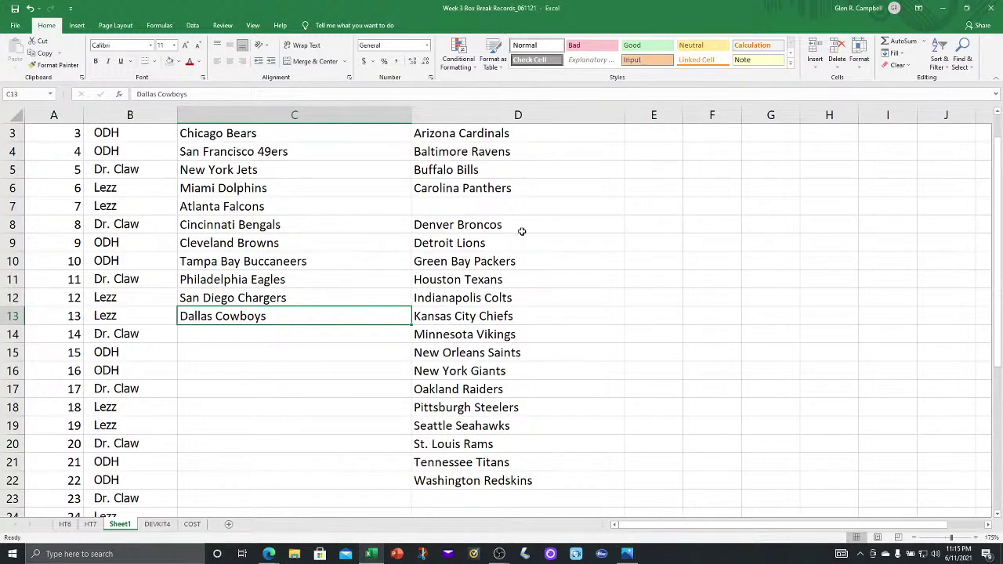
Close the gap above Denver Broncos and move the remaining list, Arizona Cardinals through Washington Redskins, down to D14:D32.
scroll(518, 261, "down", 1)
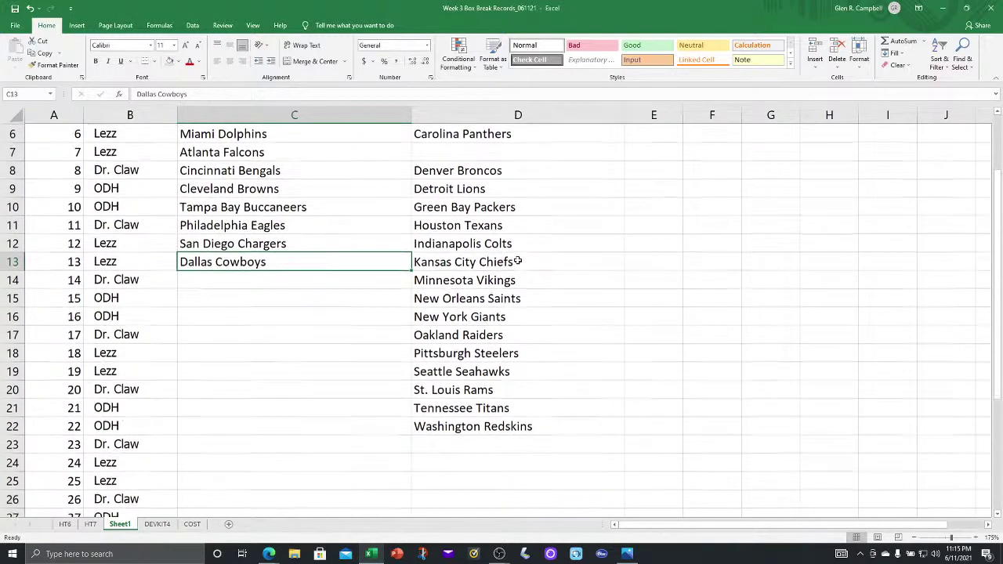
scroll(518, 261, "up", 1)
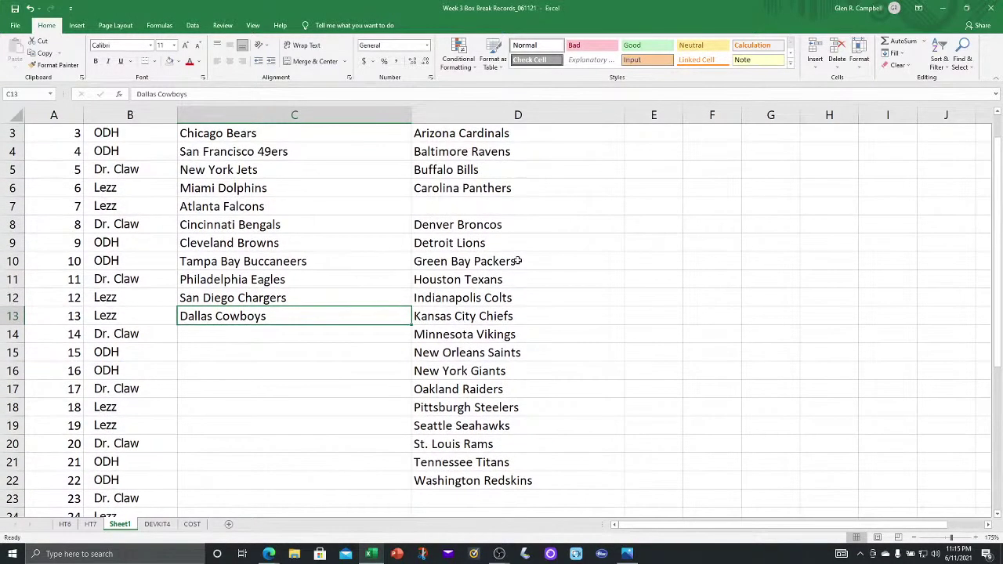
left_click_drag(510, 139, 526, 205)
left_click_drag(508, 155, 511, 479)
scroll(593, 420, "down", 3)
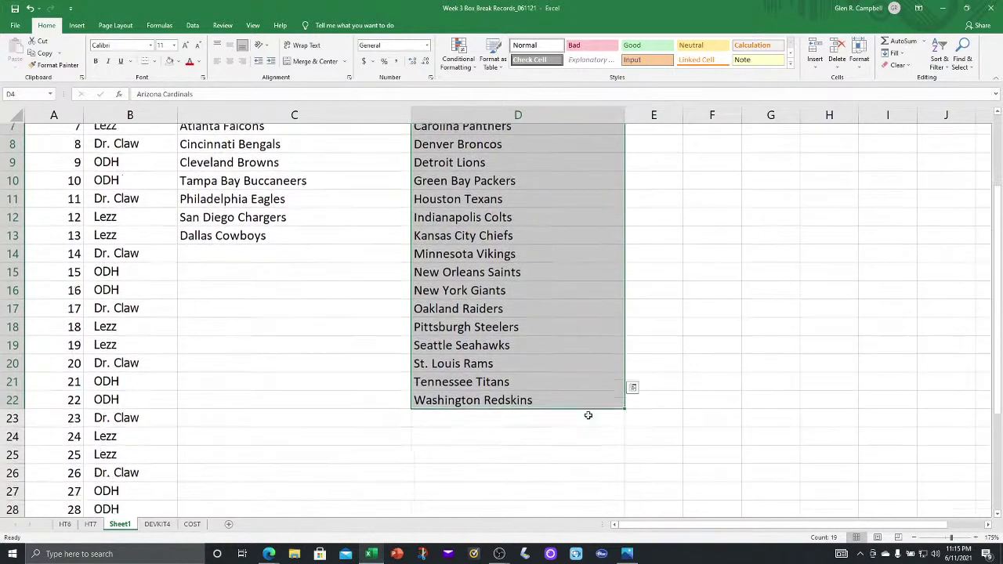
left_click_drag(554, 329, 552, 490)
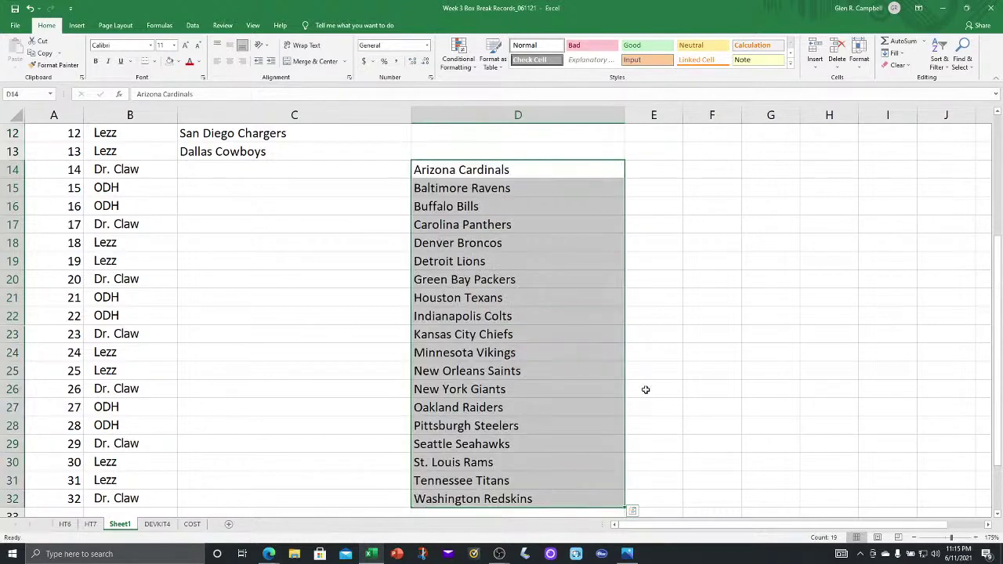
left_click(645, 378)
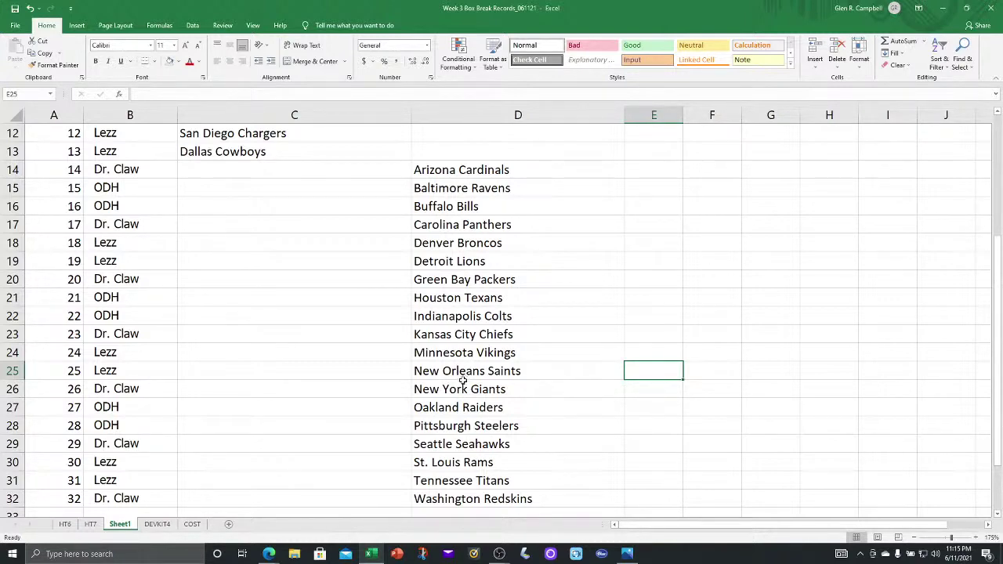
Fill draft slots 14 to 16 by moving Pittsburgh Steelers, Minnesota Vikings and Indianapolis Colts to C14, C15 and C16.
left_click(456, 421)
left_click_drag(457, 424, 286, 169)
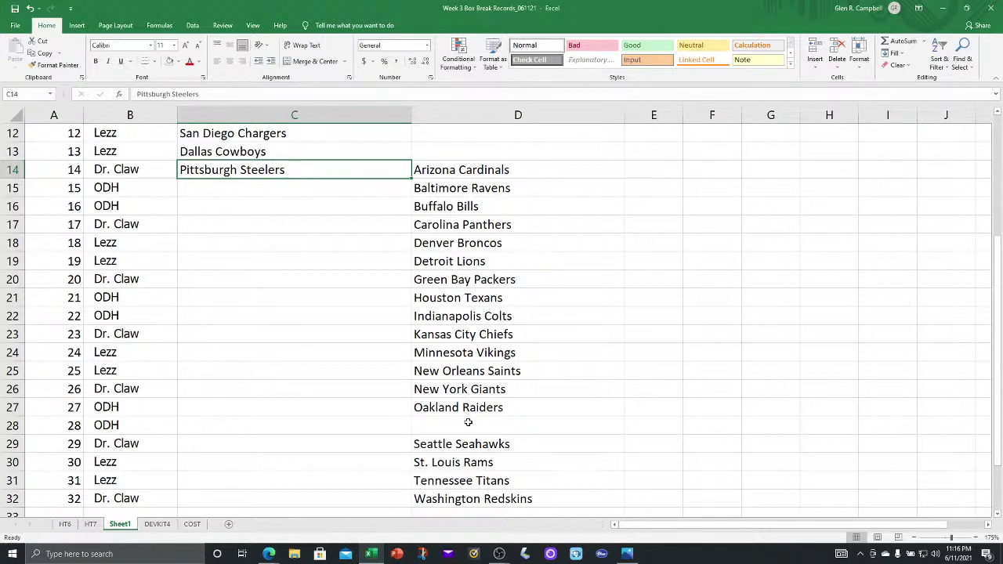
left_click(476, 354)
left_click_drag(480, 353, 336, 190)
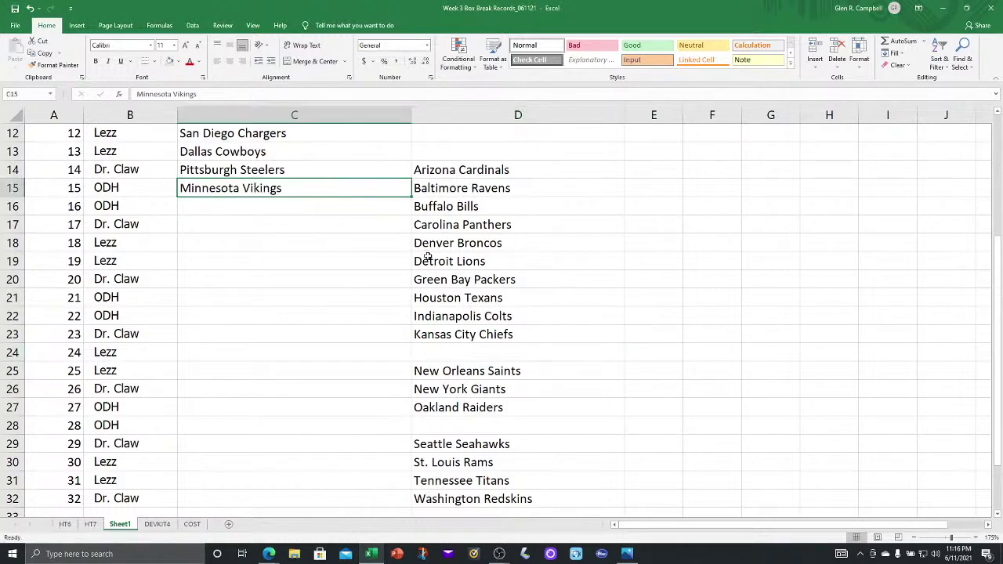
left_click(462, 319)
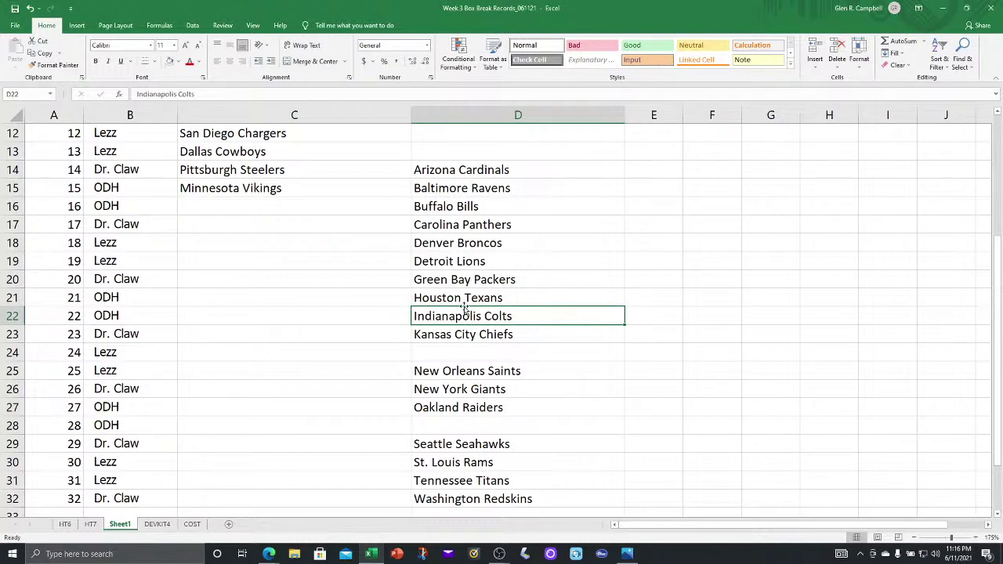
left_click_drag(465, 308, 327, 209)
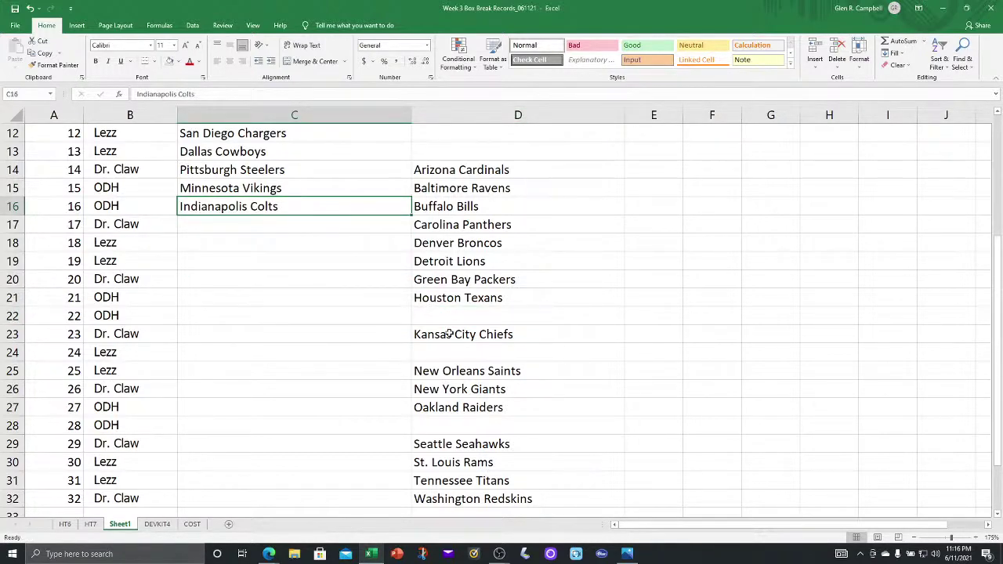
Assign New York Giants to draft slot 17 in C17 and Washington Redskins to slot 18 in C18.
left_click(567, 328)
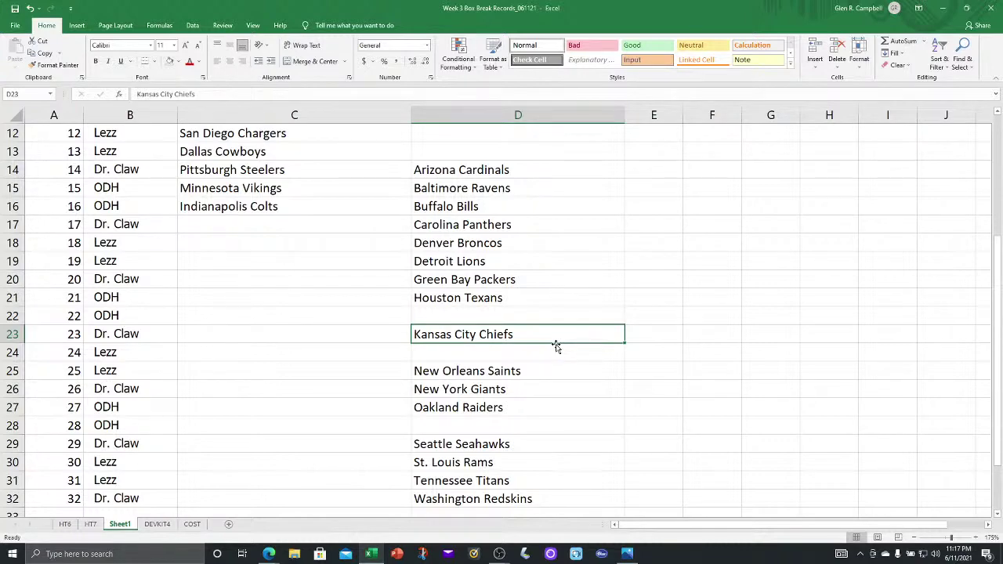
left_click(480, 384)
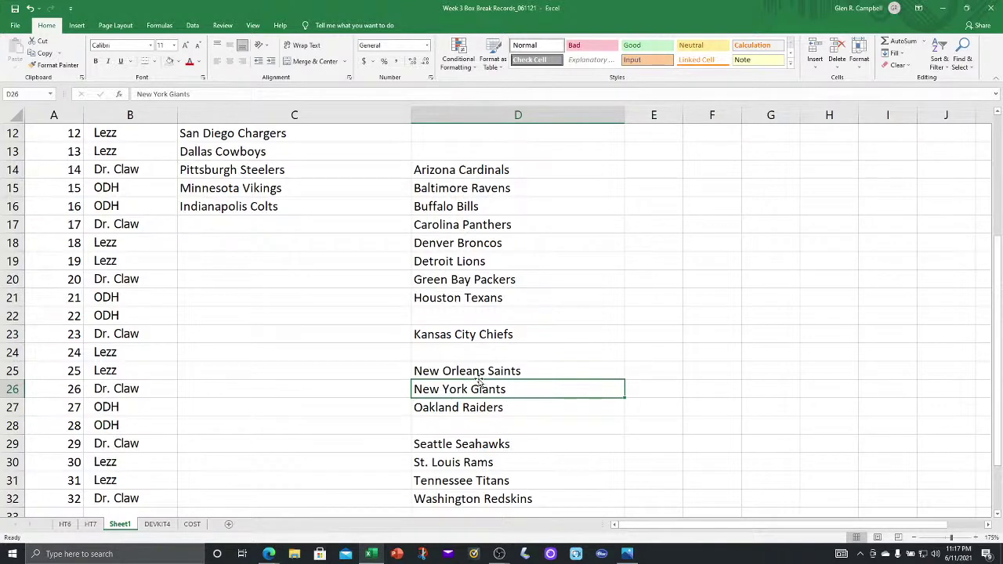
left_click_drag(479, 381, 342, 226)
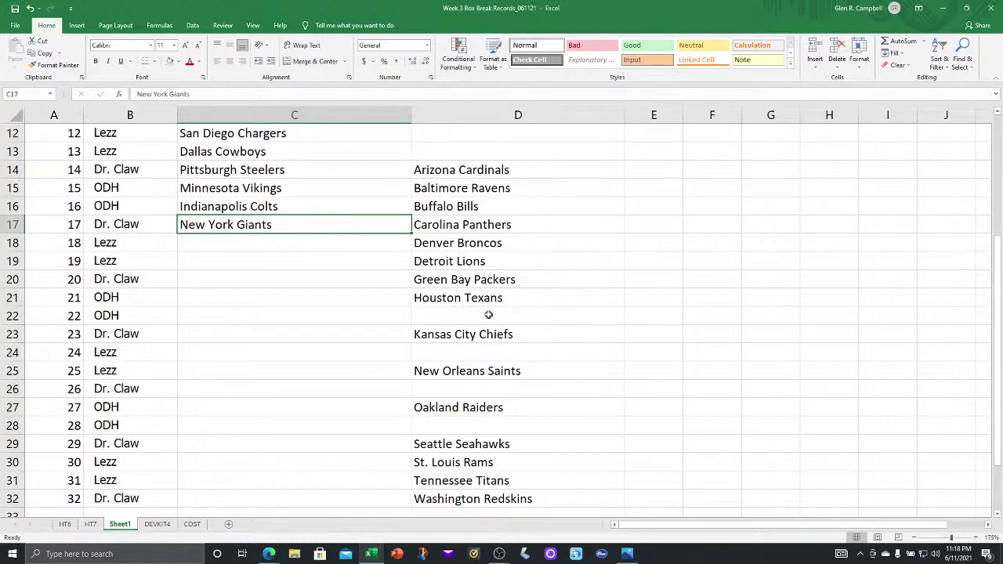
left_click(475, 498)
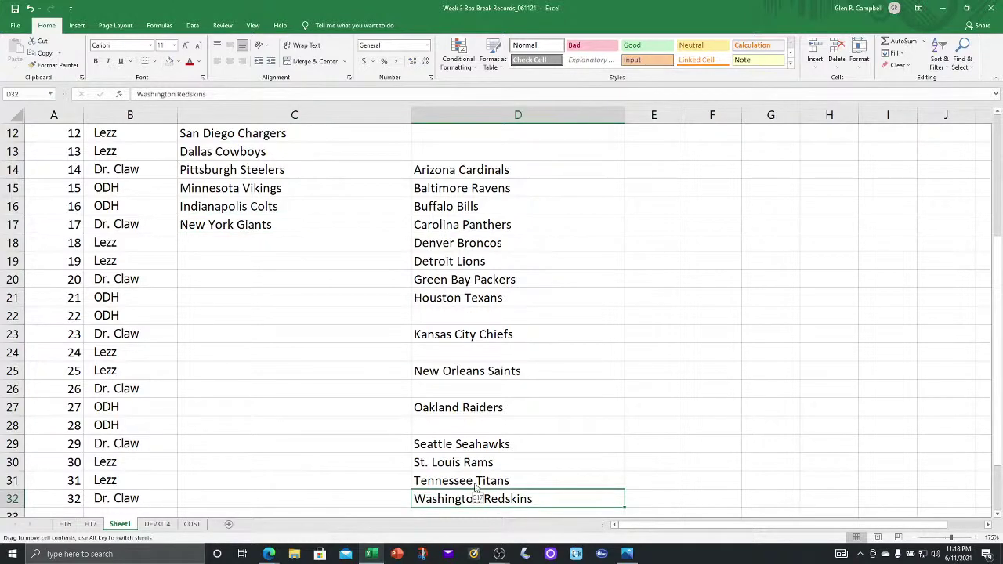
left_click_drag(476, 488, 264, 243)
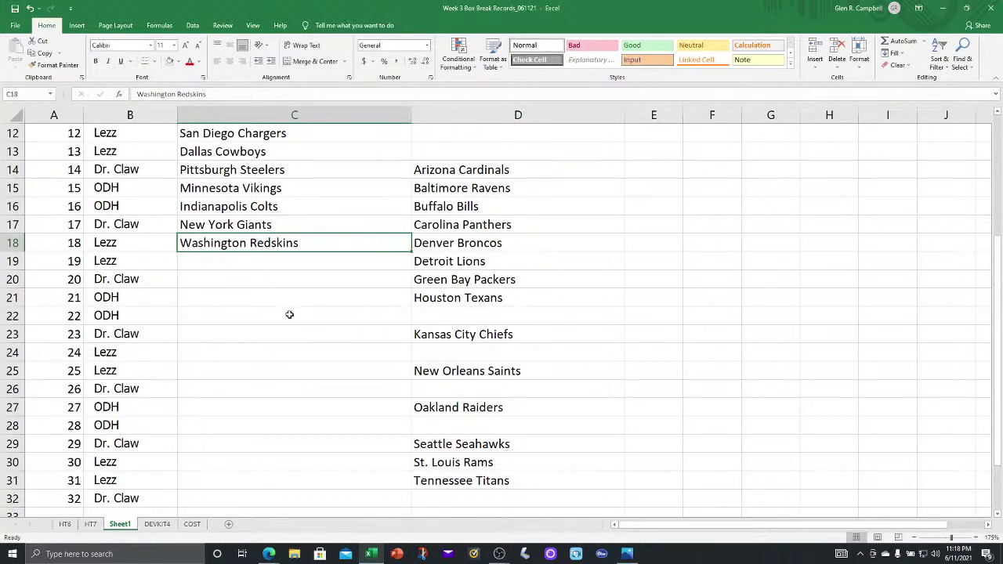
Close gaps in the team list by moving Kansas City Chiefs up to D22 and New Orleans Saints to D23.
left_click(443, 339)
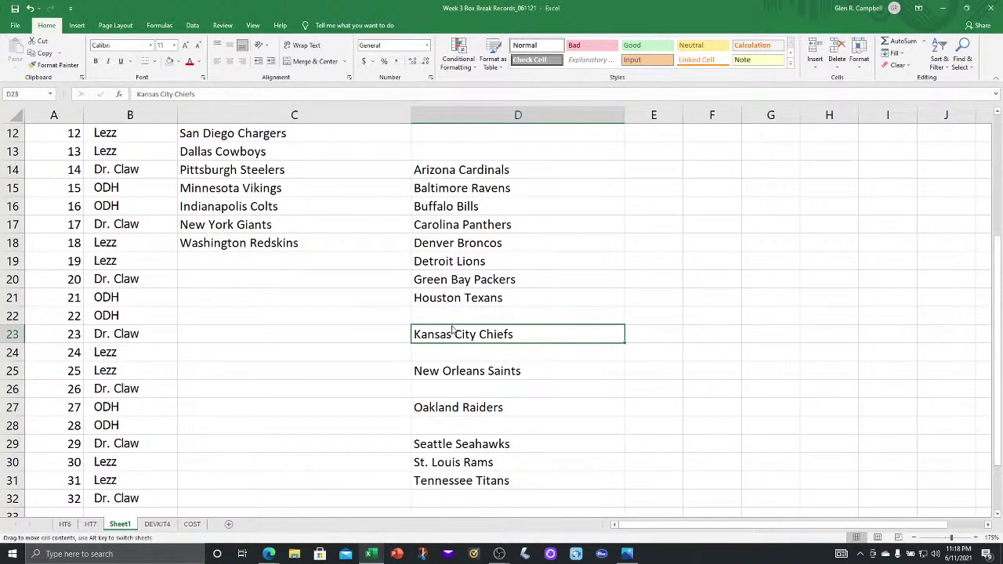
left_click_drag(453, 330, 454, 317)
left_click(443, 373)
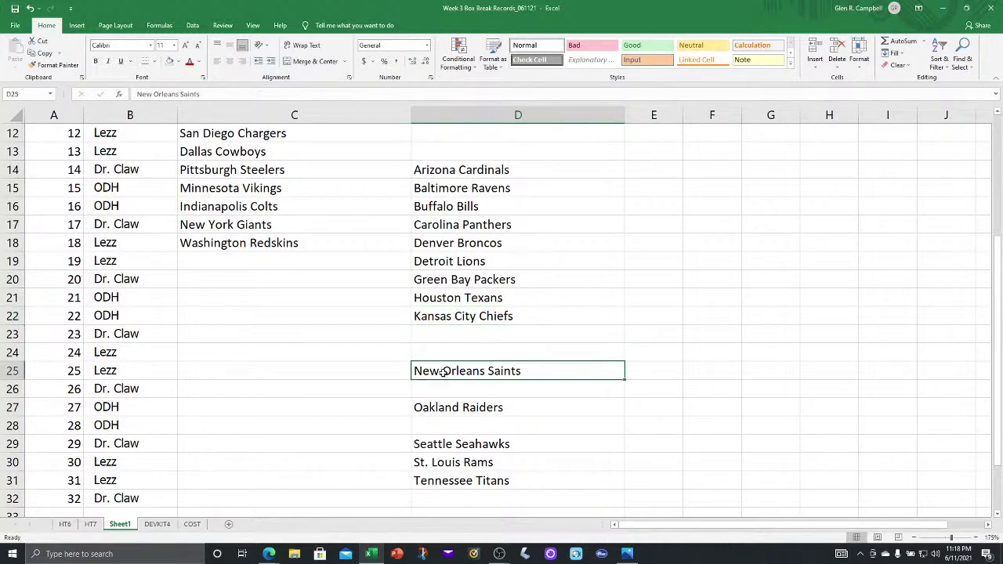
left_click_drag(443, 371, 445, 334)
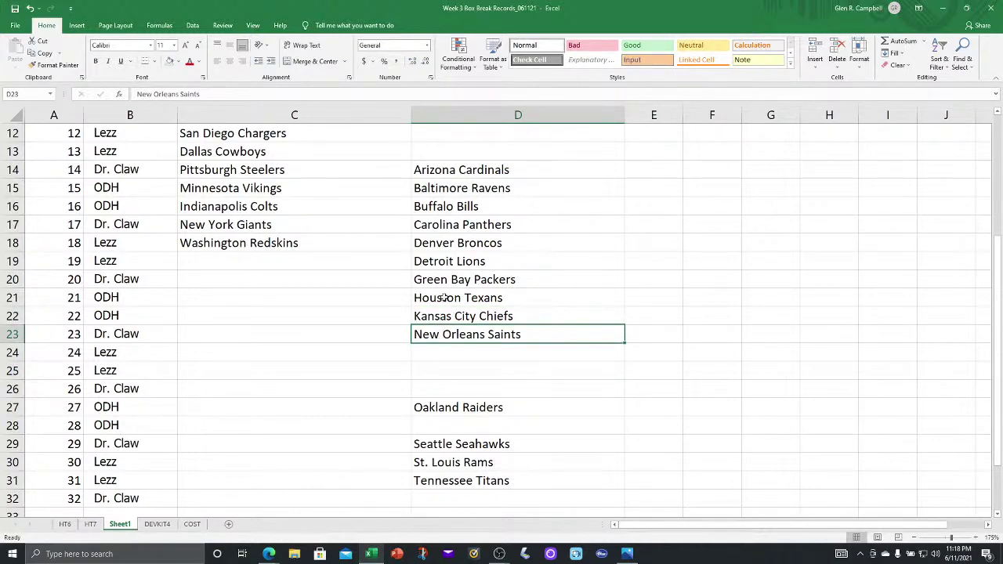
Fill draft slots 19 to 21 by moving Baltimore Ravens, Carolina Panthers and Denver Broncos to C19, C20 and C21.
left_click(462, 190)
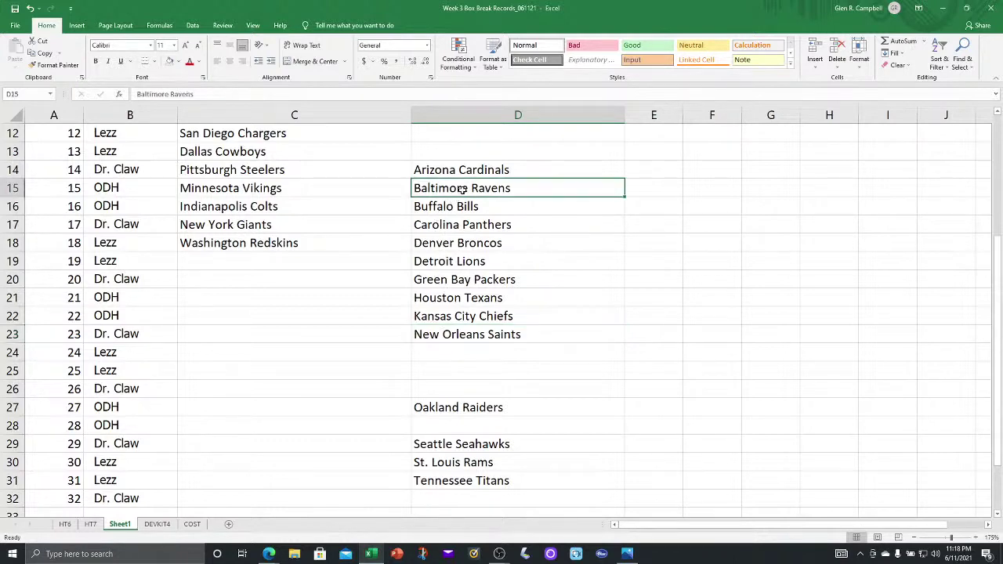
left_click_drag(475, 198, 326, 263)
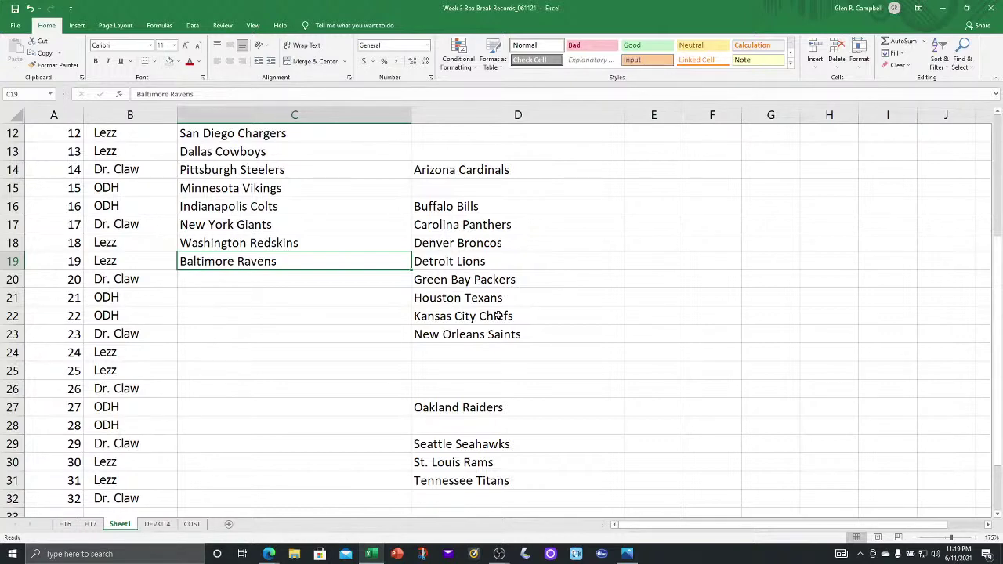
left_click(214, 285)
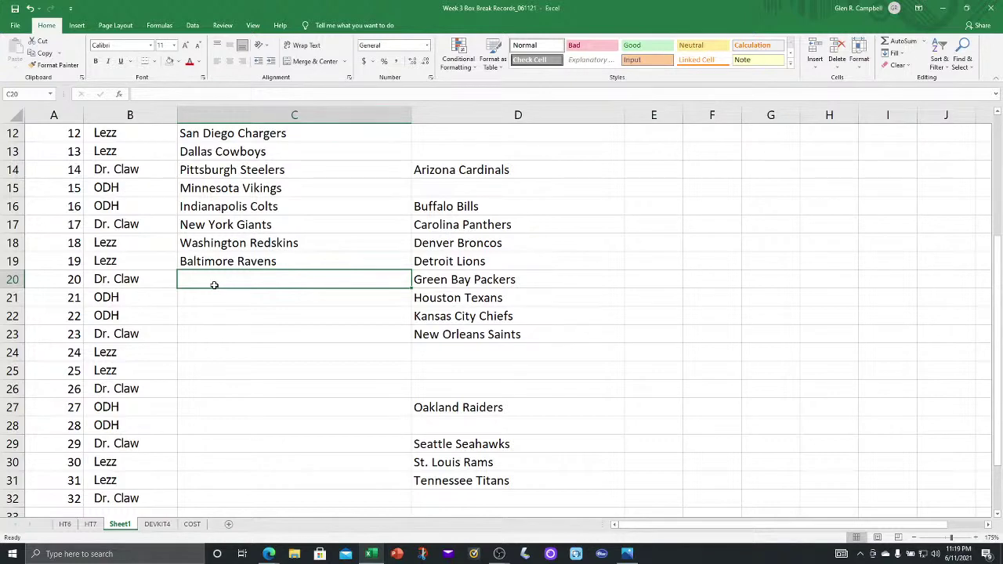
left_click(486, 226)
left_click_drag(486, 225, 298, 280)
left_click(447, 243)
left_click_drag(442, 252, 270, 307)
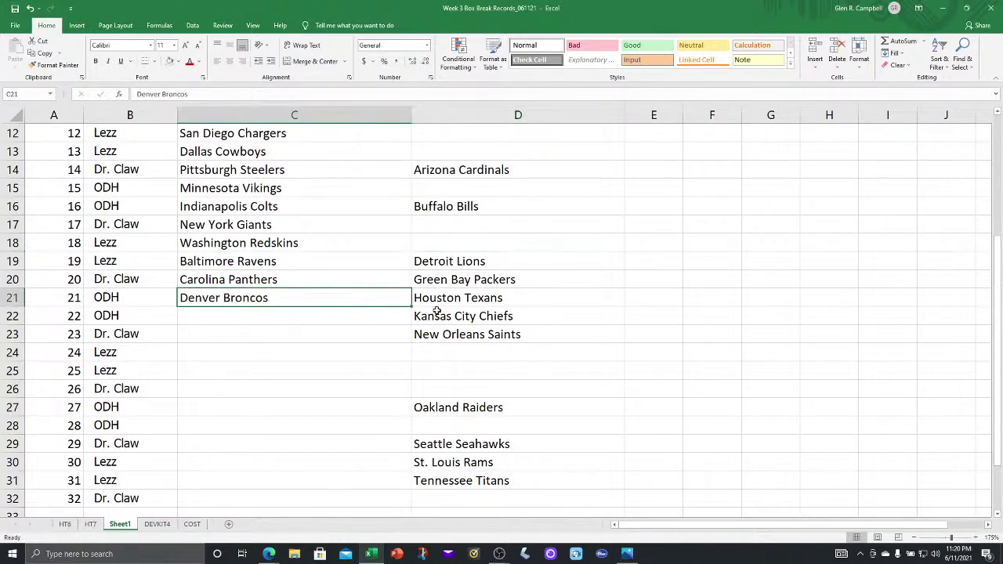
Assign Kansas City Chiefs to draft slot 22 in C22 and Green Bay Packers to slot 23 in C23.
left_click(515, 326)
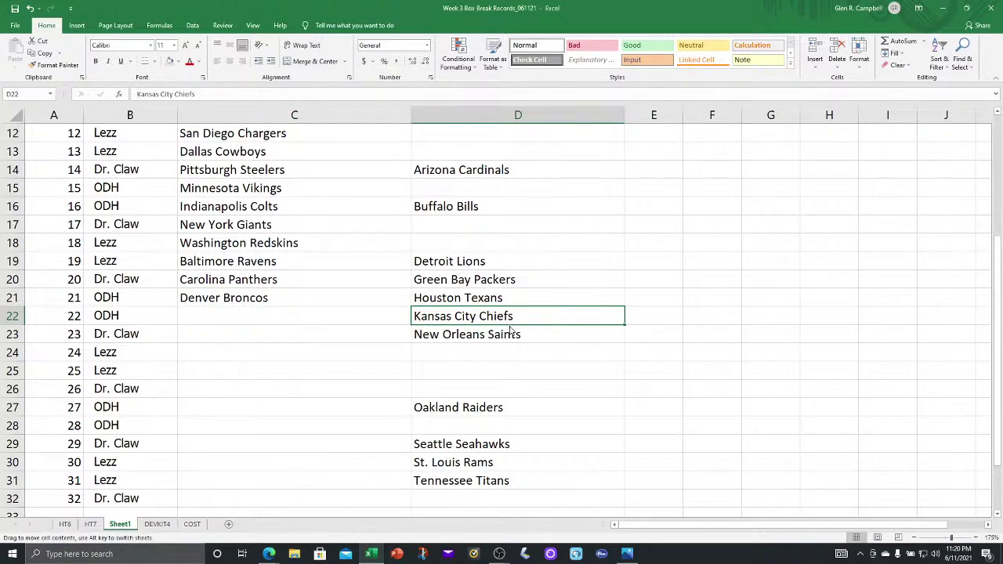
left_click_drag(510, 333, 339, 327)
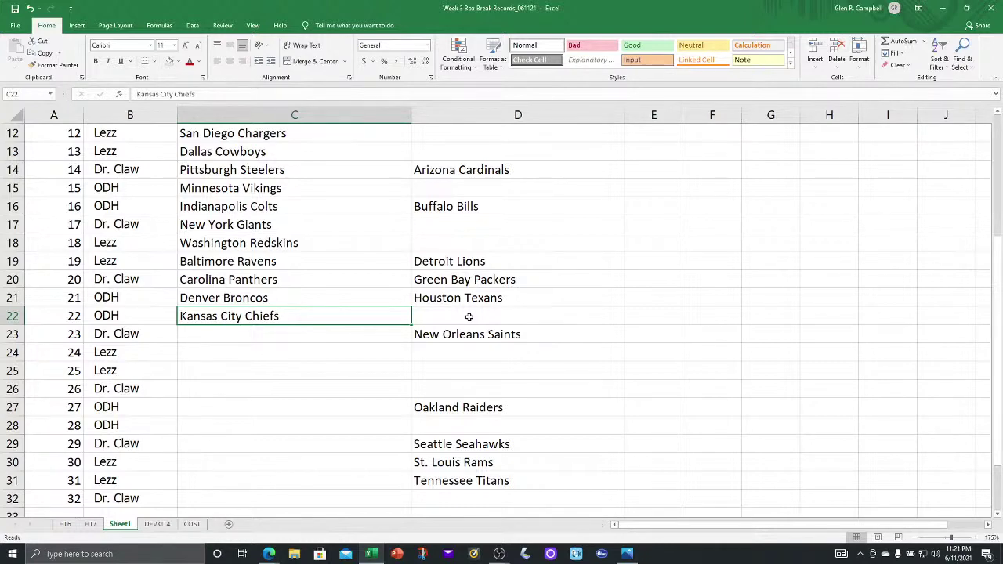
left_click(486, 285)
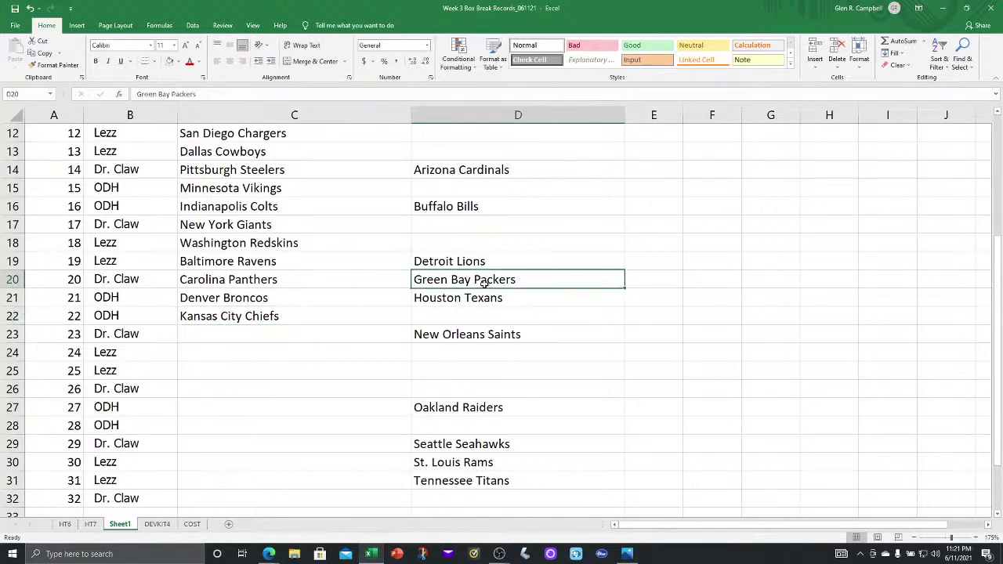
left_click_drag(490, 290, 335, 340)
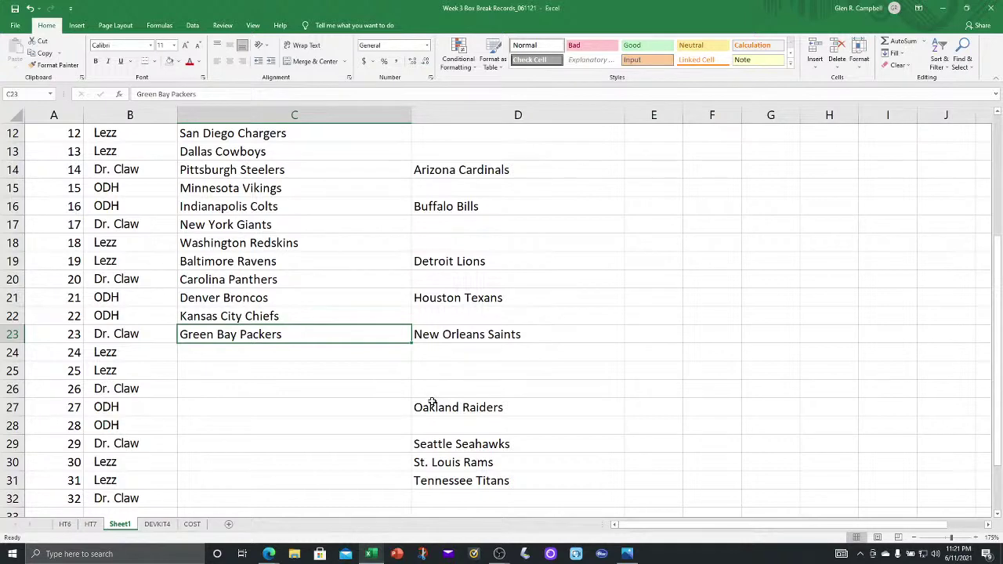
Assign Buffalo Bills to draft slot 24 in C24 and New Orleans Saints to slot 25 in C25.
left_click(489, 210)
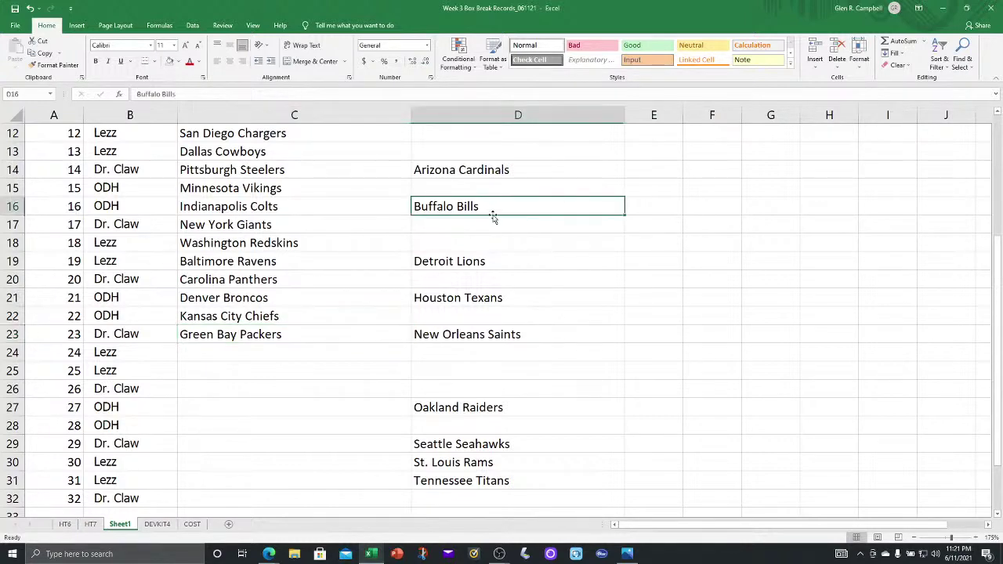
left_click_drag(494, 217, 300, 353)
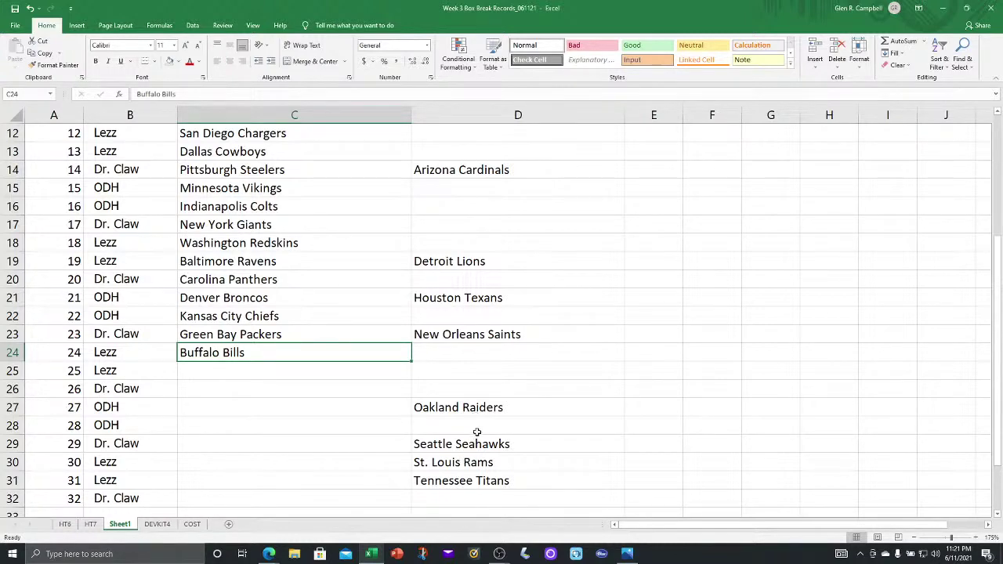
left_click(471, 334)
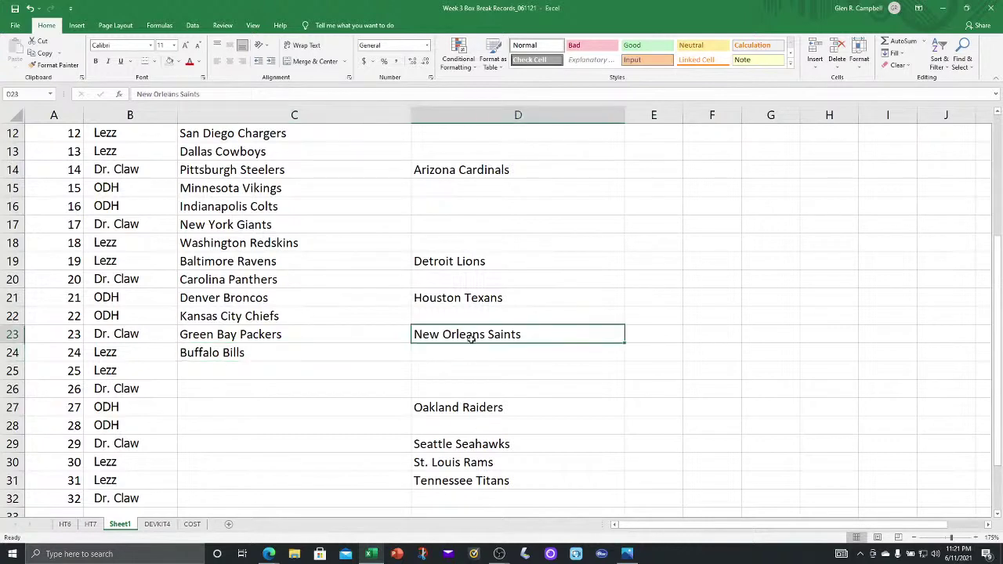
left_click_drag(470, 343, 329, 381)
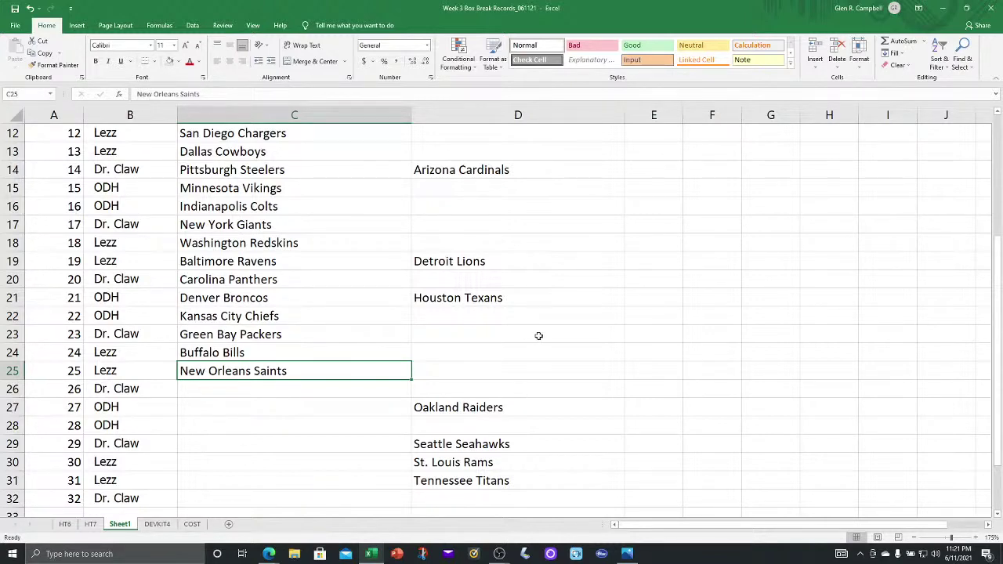
Close gaps in the team list by moving Oakland Raiders to D28, Houston Texans to D27, Detroit Lions to D26 and Arizona Cardinals to D25.
left_click(433, 407)
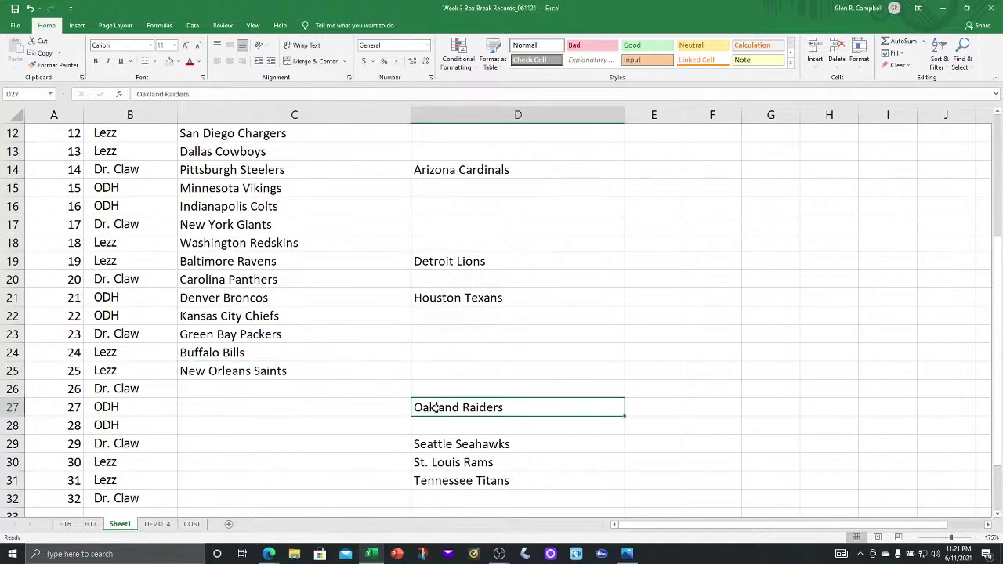
left_click_drag(438, 416, 439, 427)
left_click(437, 308)
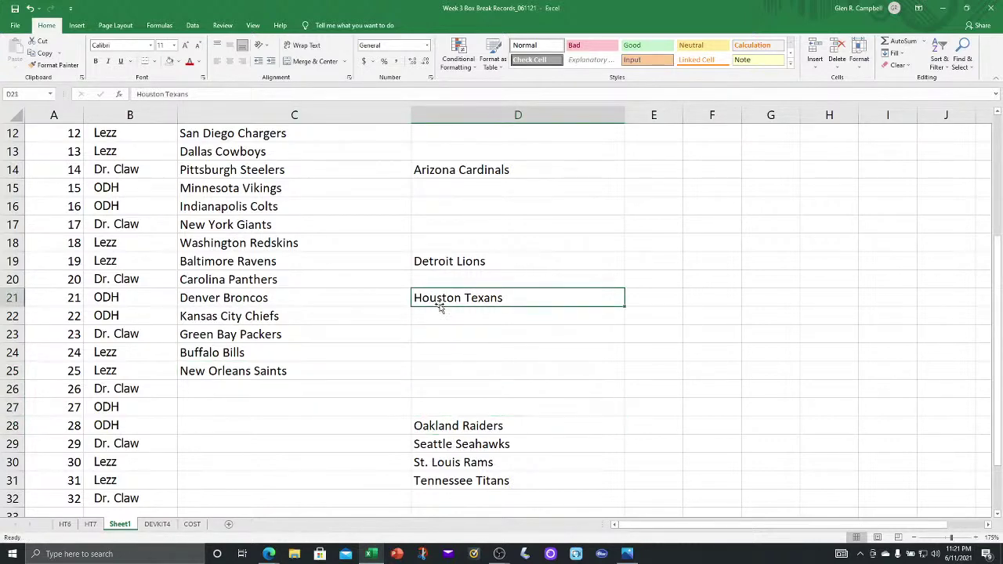
left_click_drag(439, 308, 440, 423)
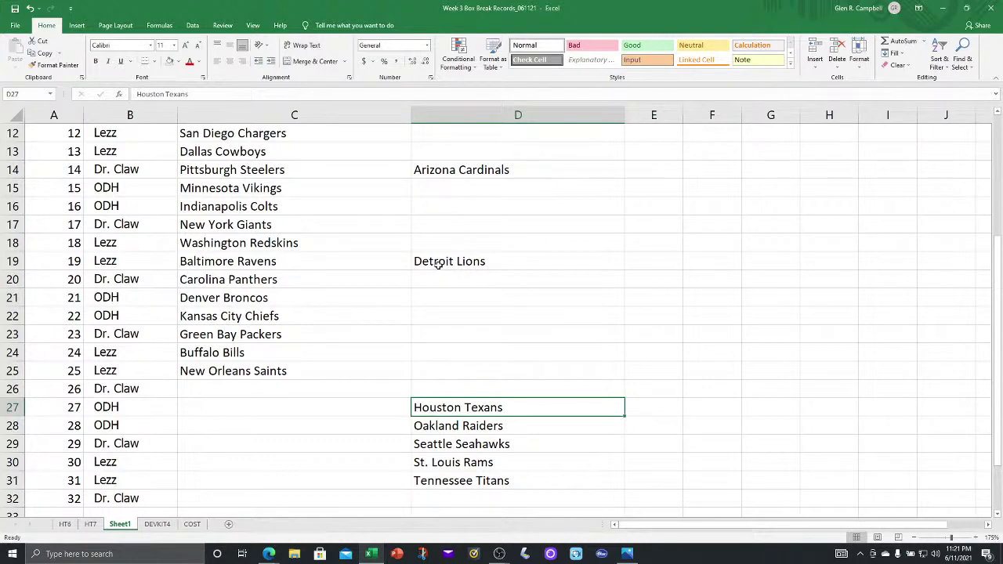
left_click(439, 267)
left_click_drag(444, 269, 438, 389)
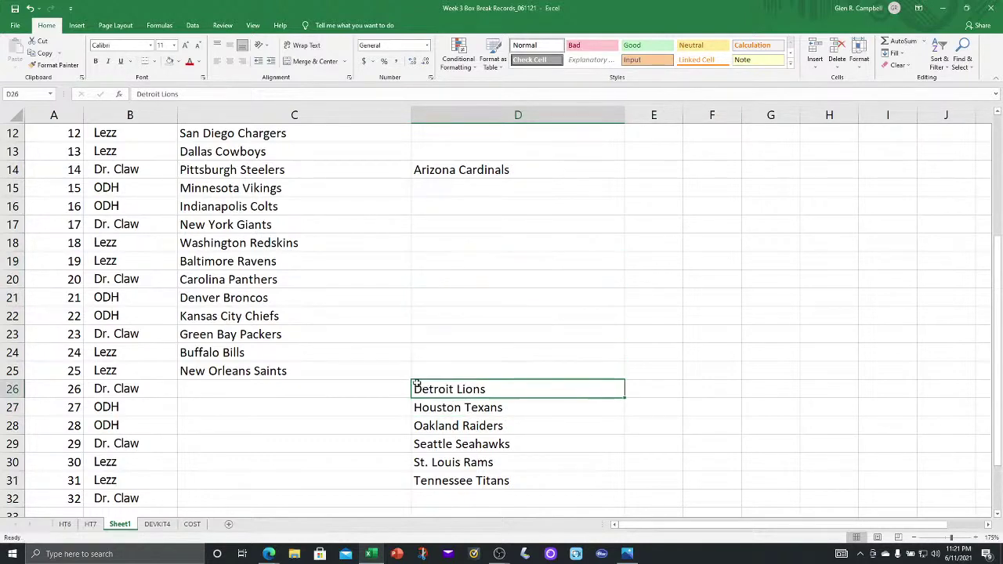
left_click(446, 186)
left_click(449, 174)
left_click_drag(449, 179, 448, 380)
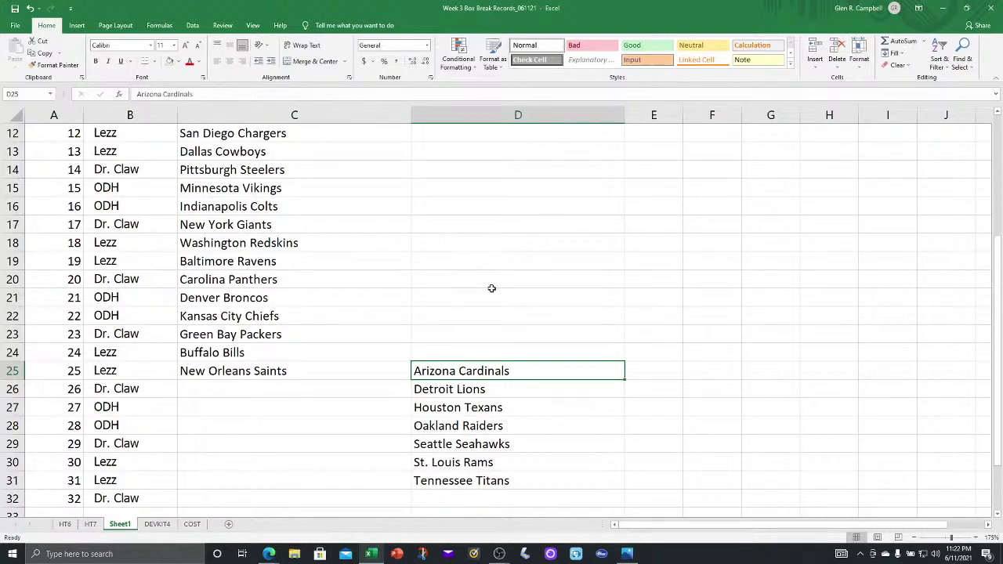
Fill draft slots 26 to 28 by moving Oakland Raiders, Detroit Lions and Arizona Cardinals to C26, C27 and C28.
left_click(477, 422)
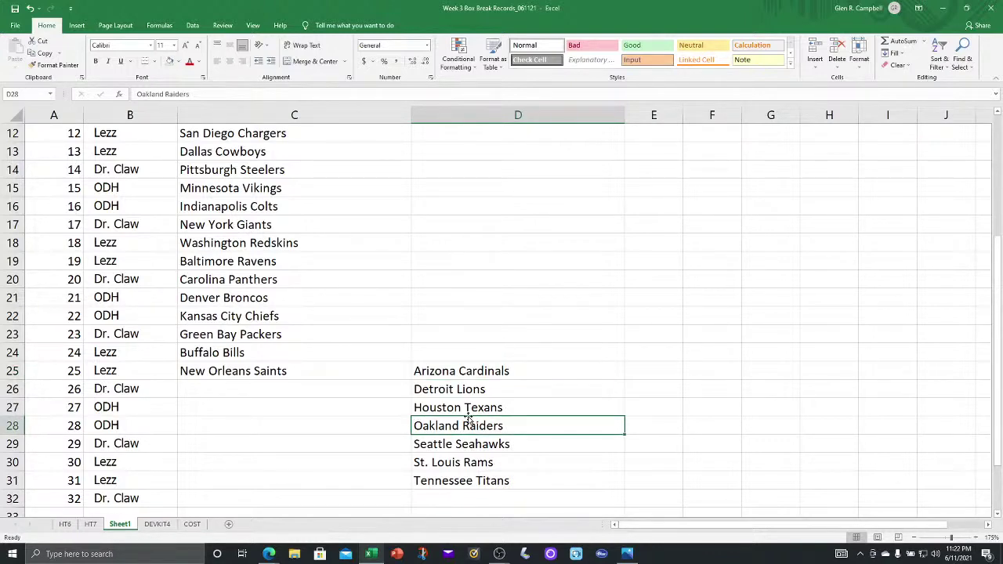
left_click_drag(471, 423, 329, 387)
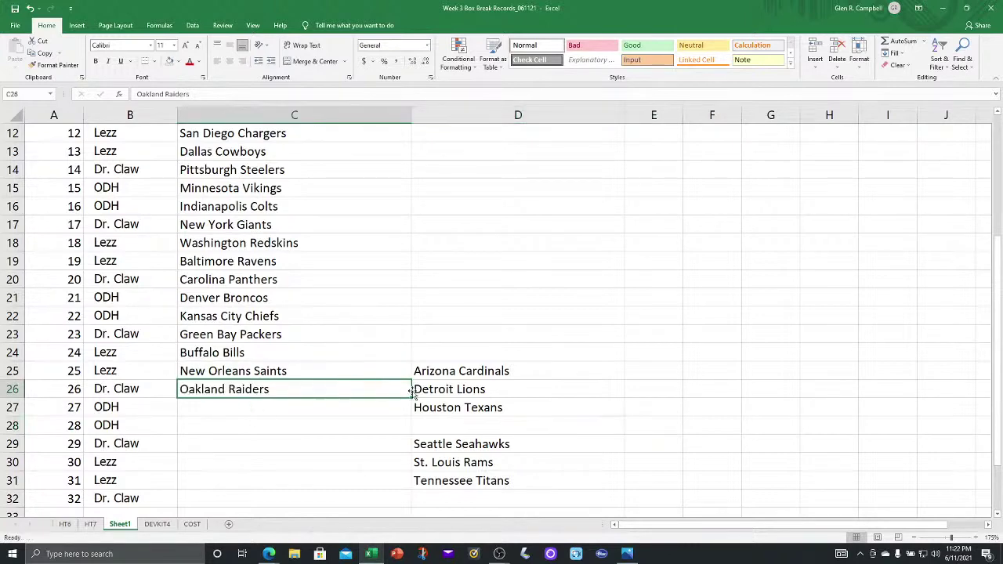
left_click(427, 391)
left_click_drag(428, 398, 328, 407)
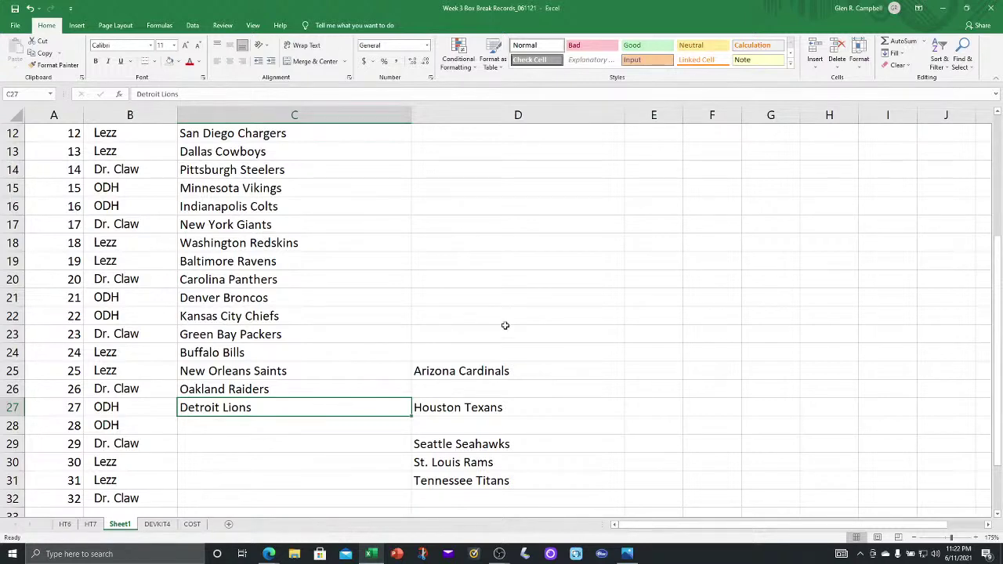
left_click(442, 363)
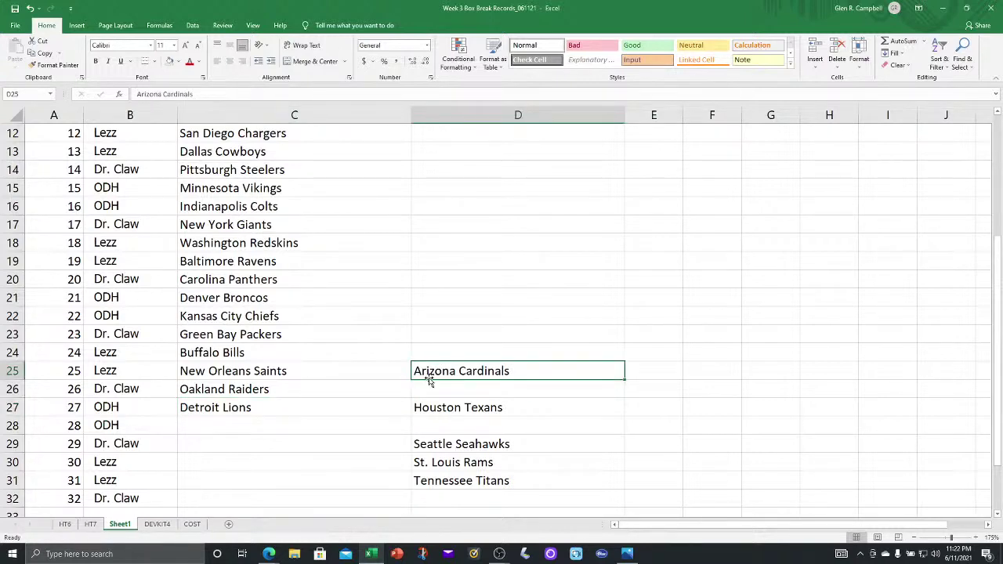
left_click_drag(431, 381, 312, 426)
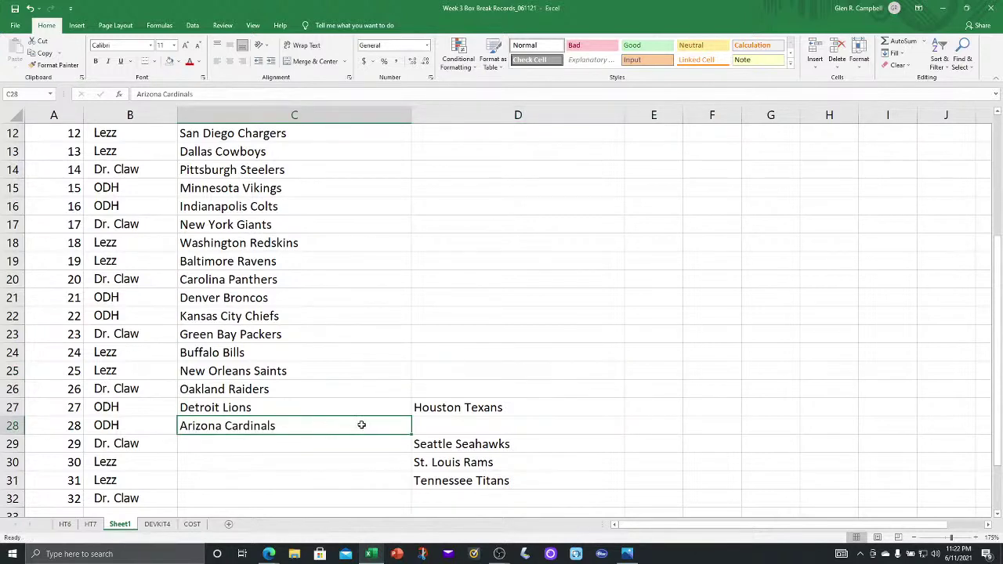
Move Houston Texans down to D28 in the team list, and assign Seattle Seahawks to C29 and St. Louis Rams to C30.
left_click(463, 412)
left_click_drag(464, 412, 478, 443)
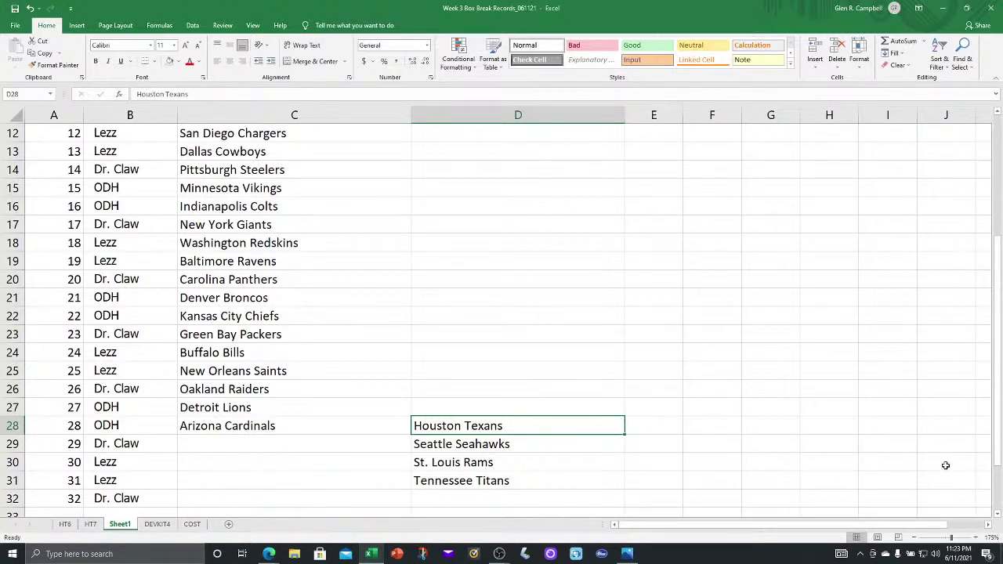
left_click(497, 439)
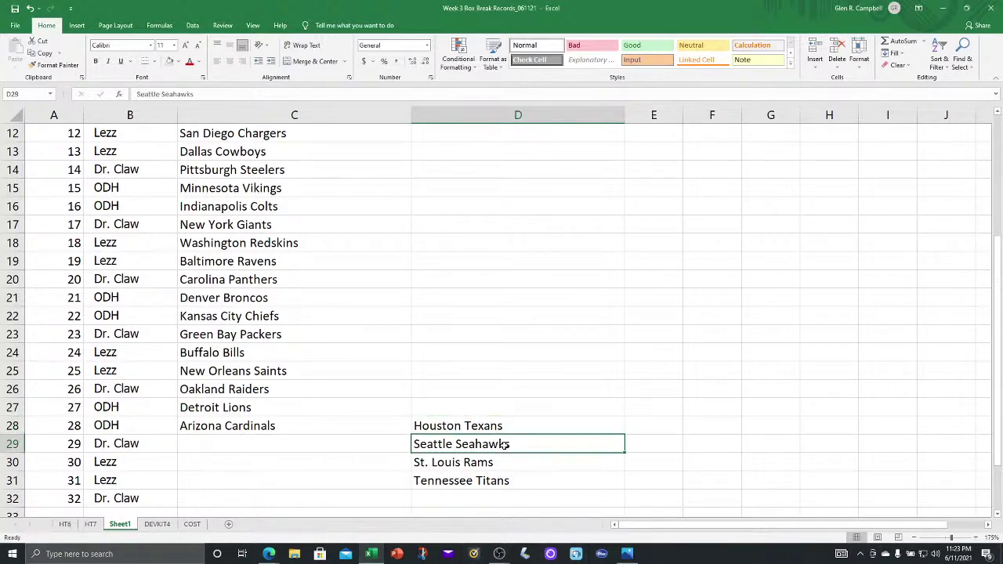
left_click_drag(506, 453, 330, 447)
left_click(432, 464)
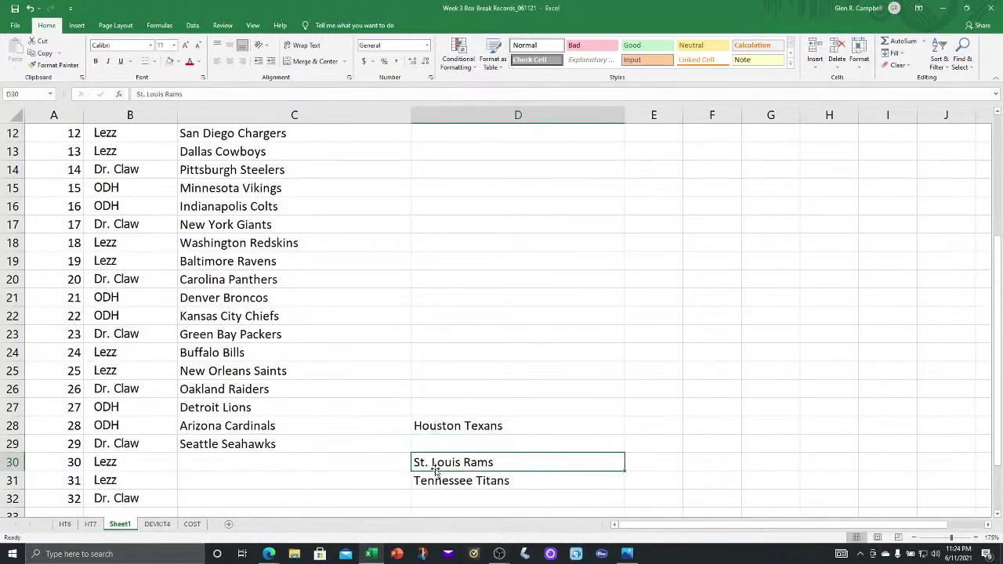
left_click_drag(436, 474, 338, 467)
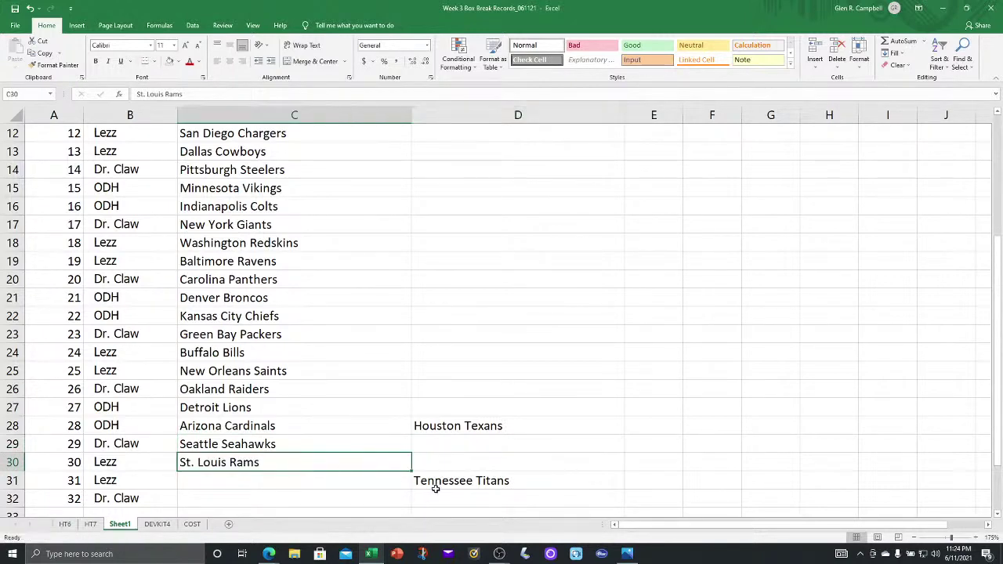
Fill the last draft slots 31 and 32 by moving Tennessee Titans to C31 and Houston Texans to C32.
left_click(437, 490)
left_click_drag(436, 491, 365, 481)
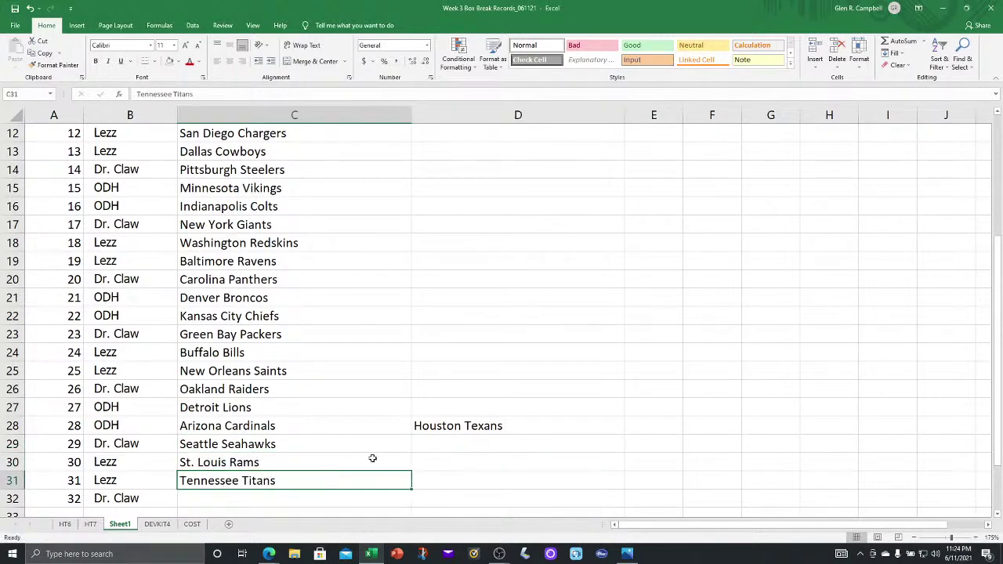
left_click(426, 439)
left_click(431, 431)
left_click_drag(432, 437, 309, 499)
scroll(265, 396, "up", 4)
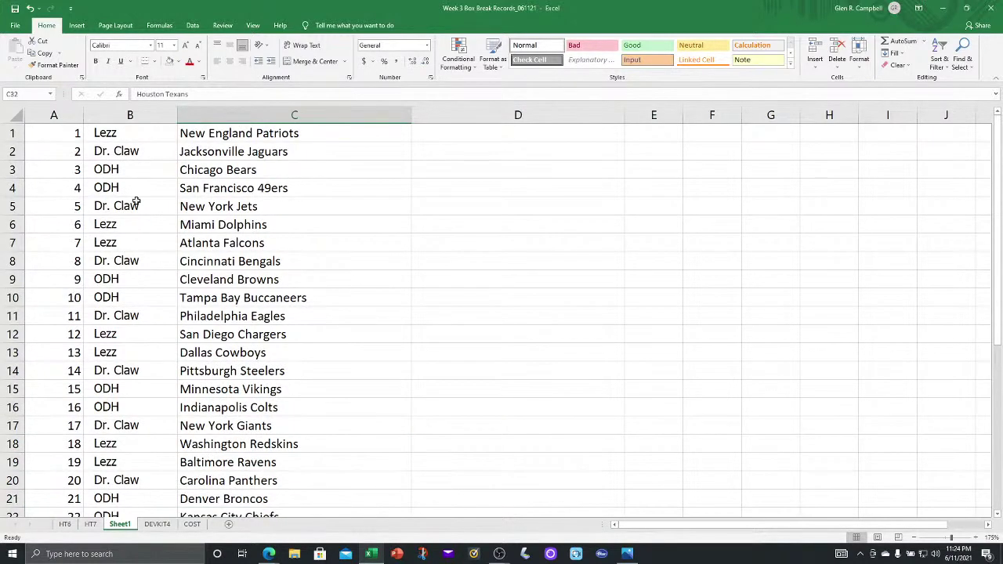